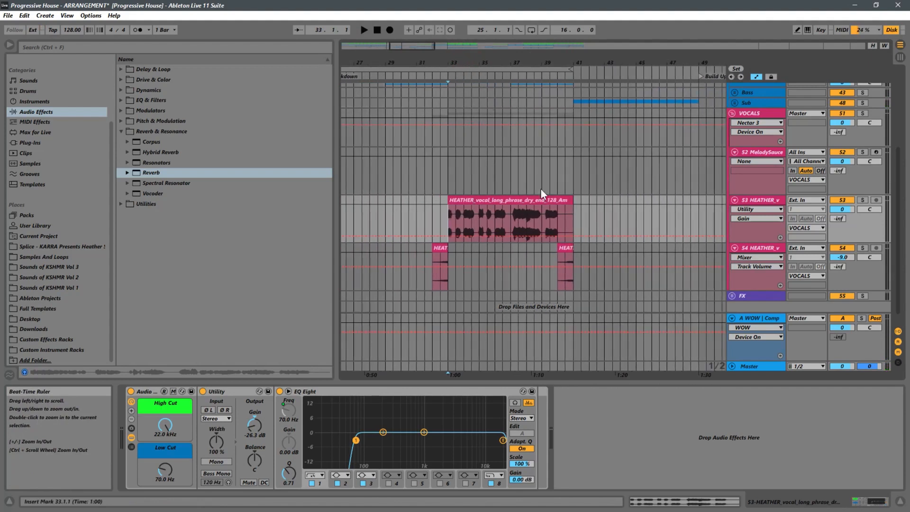
Insert an audio track below the long vocal phrase and move the phrase's section from bar 37 to bar 39 onto it.
{"action": "left_click", "coordinate": [509, 213]}
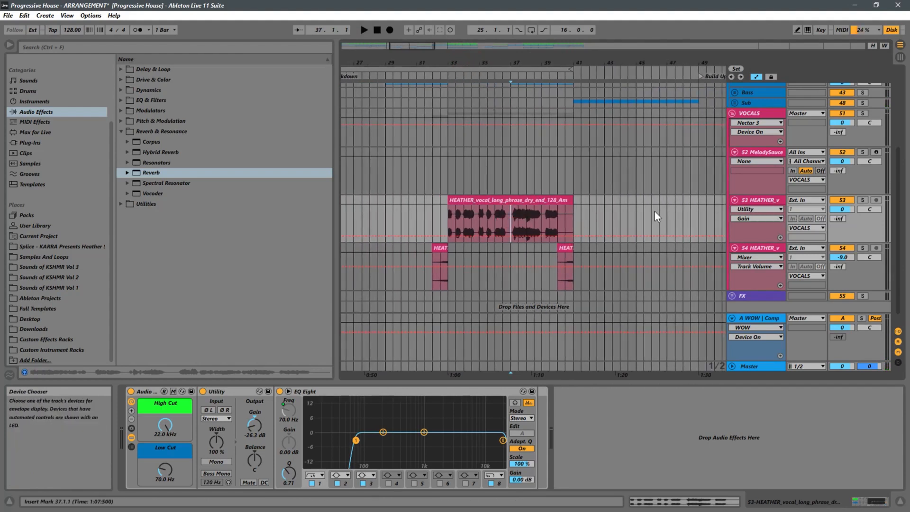
{"action": "left_click_drag", "start_coordinate": [510, 214], "coordinate": [541, 215]}
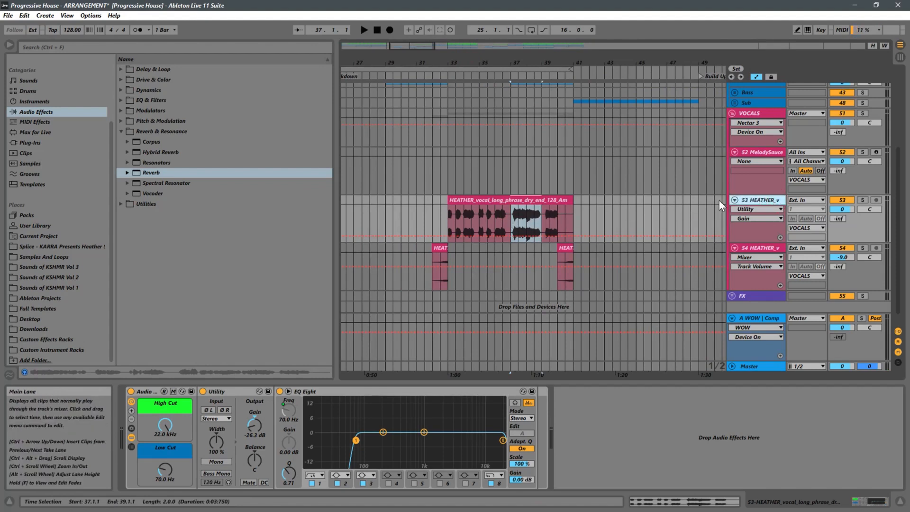
{"action": "key", "text": "ctrl+t"}
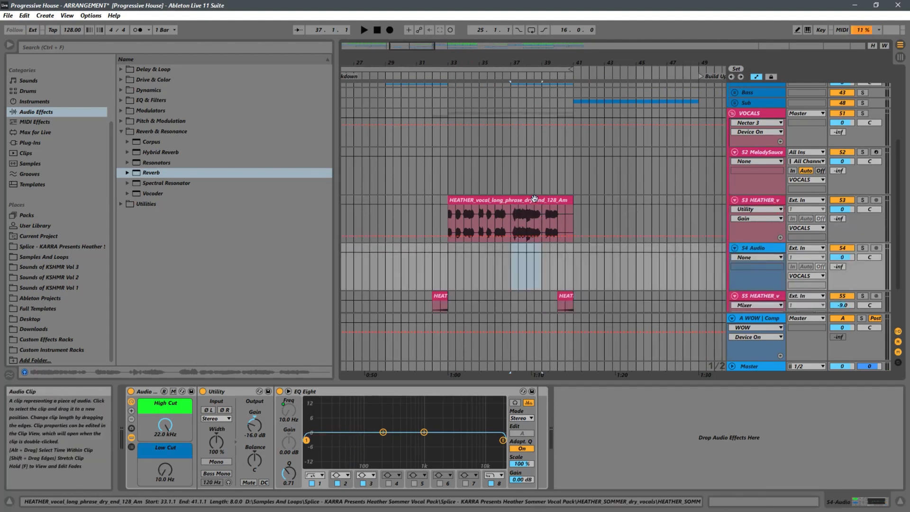
{"action": "left_click", "coordinate": [541, 207]}
{"action": "left_click_drag", "start_coordinate": [541, 207], "coordinate": [525, 269]}
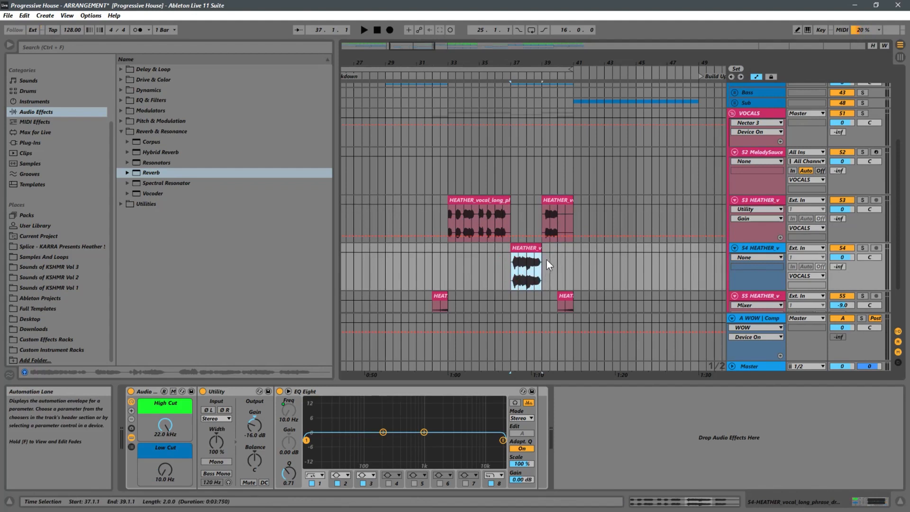
{"action": "mouse_move", "coordinate": [433, 206]}
{"action": "left_mouse_down"}
{"action": "mouse_move", "coordinate": [607, 206]}
{"action": "mouse_move", "coordinate": [444, 198]}
{"action": "left_mouse_up"}
{"action": "left_click", "coordinate": [606, 205]}
{"action": "left_click", "coordinate": [502, 276]}
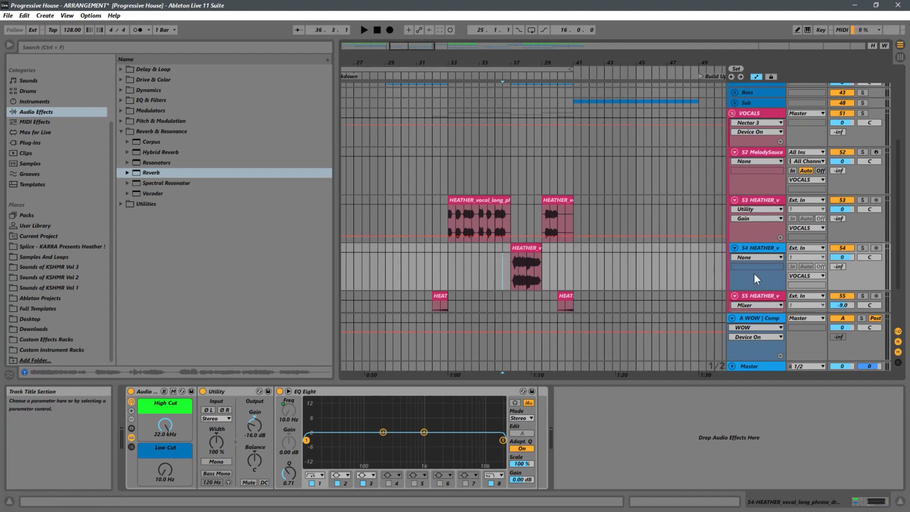
Assign the VOCALS group's track color to all its grouped tracks and clips.
{"action": "right_click", "coordinate": [756, 113]}
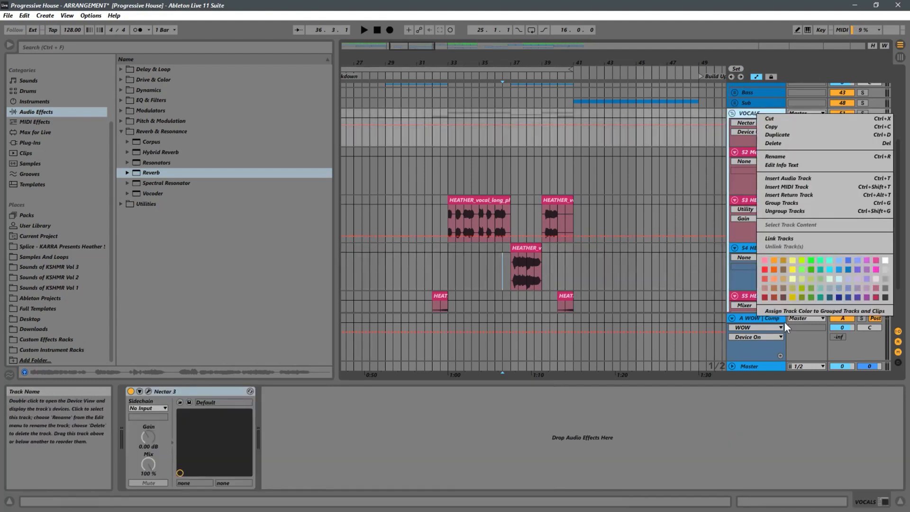
{"action": "left_click", "coordinate": [794, 311]}
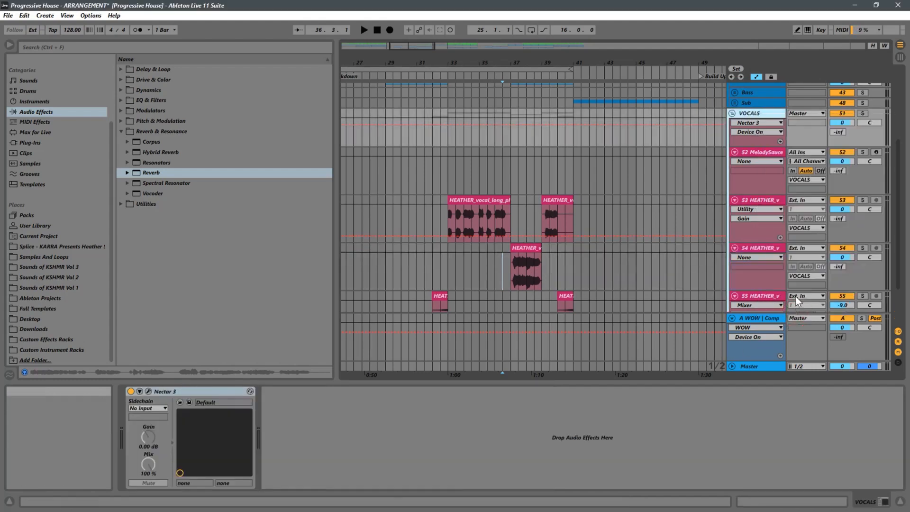
Load the Antares Harmony Engine VST3 plug-in on the new vocal track and place its window clear of the transport controls.
{"action": "left_click", "coordinate": [763, 248]}
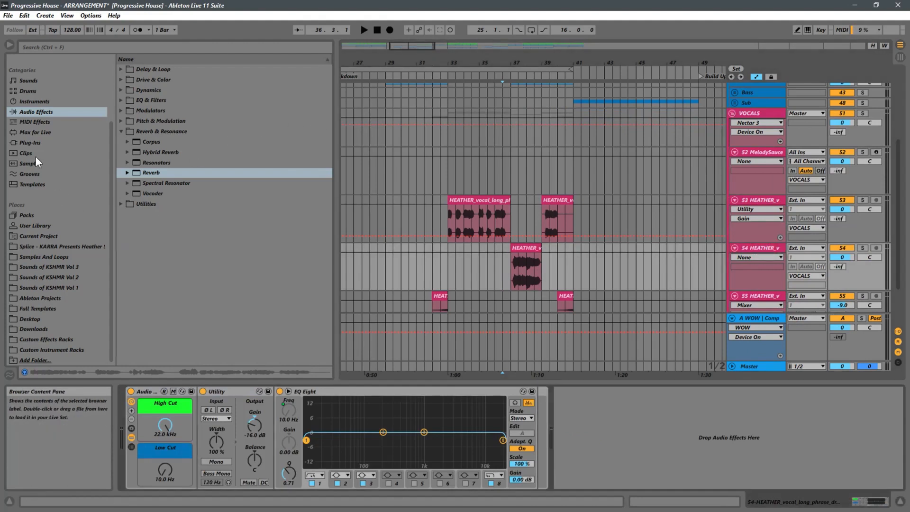
{"action": "left_click", "coordinate": [28, 144]}
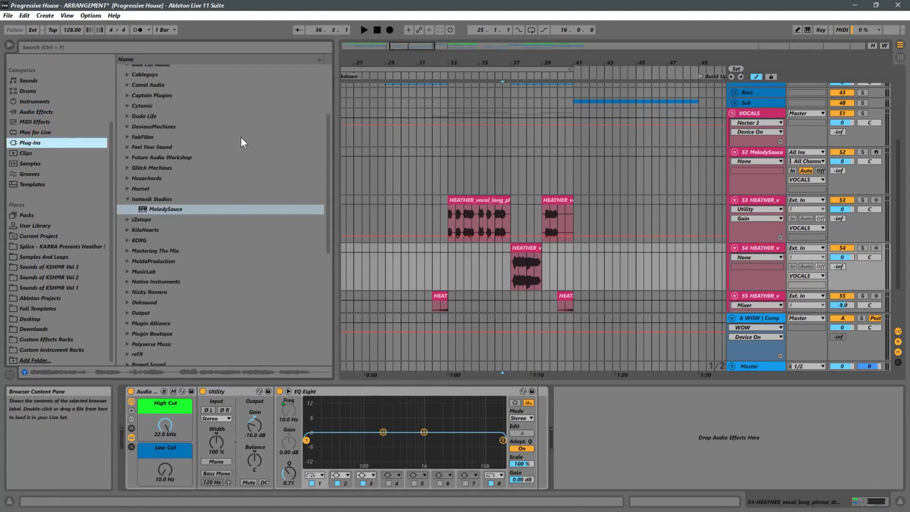
{"action": "left_click", "coordinate": [127, 196]}
{"action": "scroll", "coordinate": [284, 208], "scroll_direction": "down", "scroll_amount": 6}
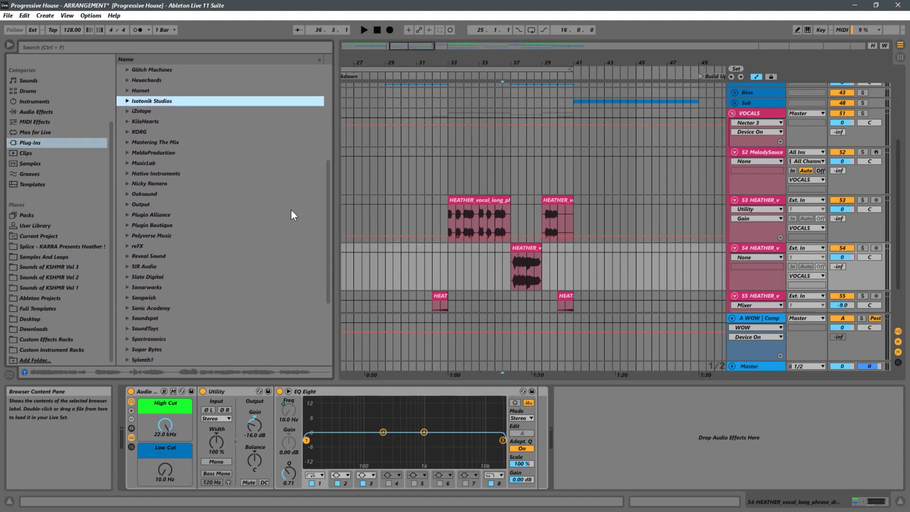
{"action": "scroll", "coordinate": [319, 212], "scroll_direction": "down", "scroll_amount": 2}
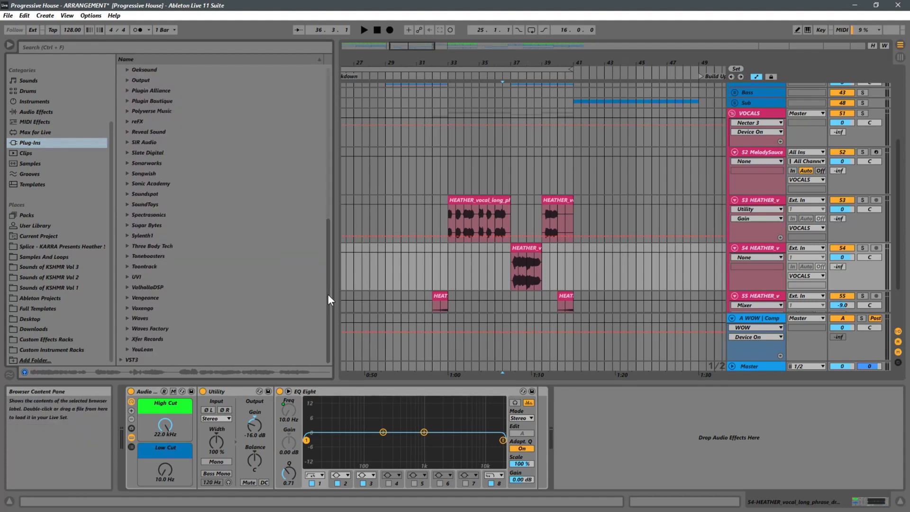
{"action": "left_click", "coordinate": [122, 360]}
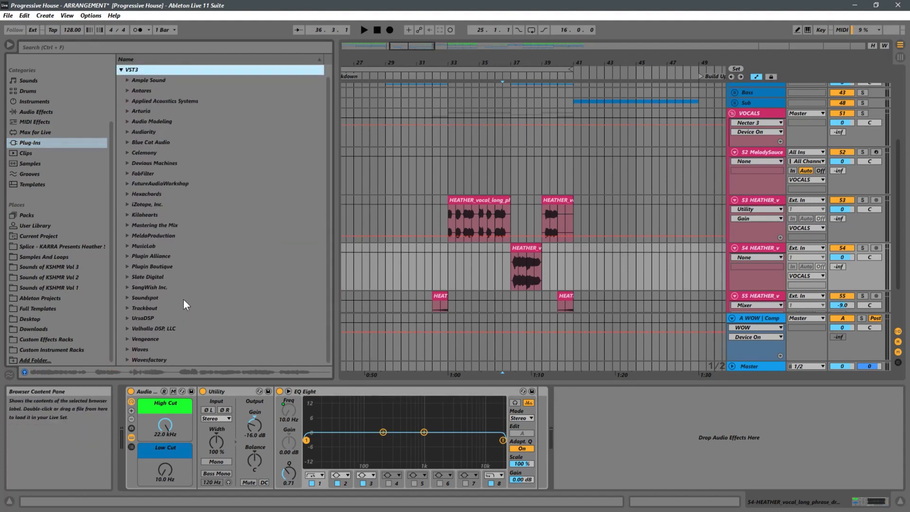
{"action": "left_click", "coordinate": [127, 91]}
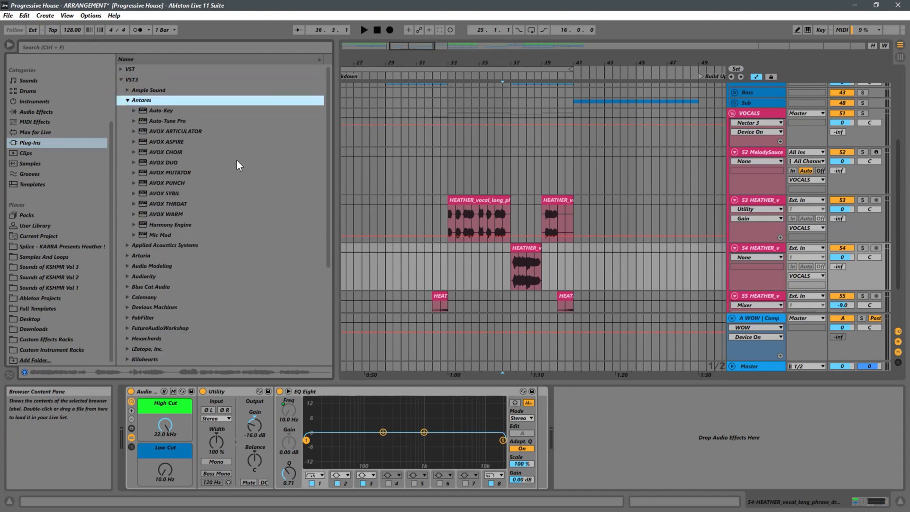
{"action": "left_click", "coordinate": [161, 225]}
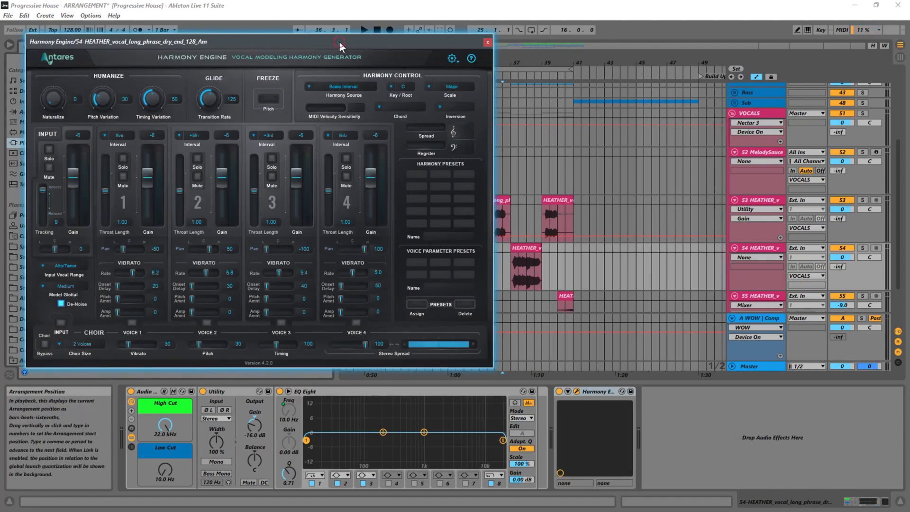
{"action": "left_click_drag", "start_coordinate": [339, 41], "coordinate": [344, 128]}
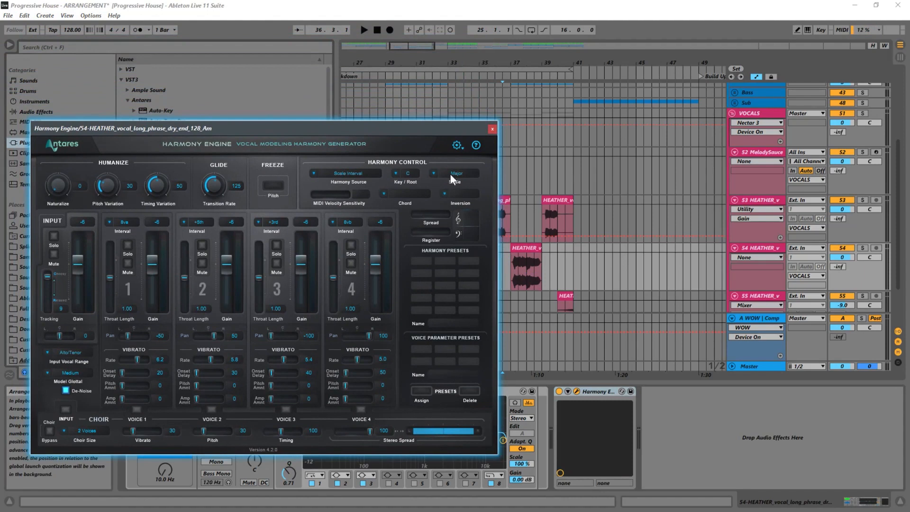
Set Harmony Engine's key to B, solo the harmony track and play it from bar 37.
{"action": "left_click", "coordinate": [408, 175]}
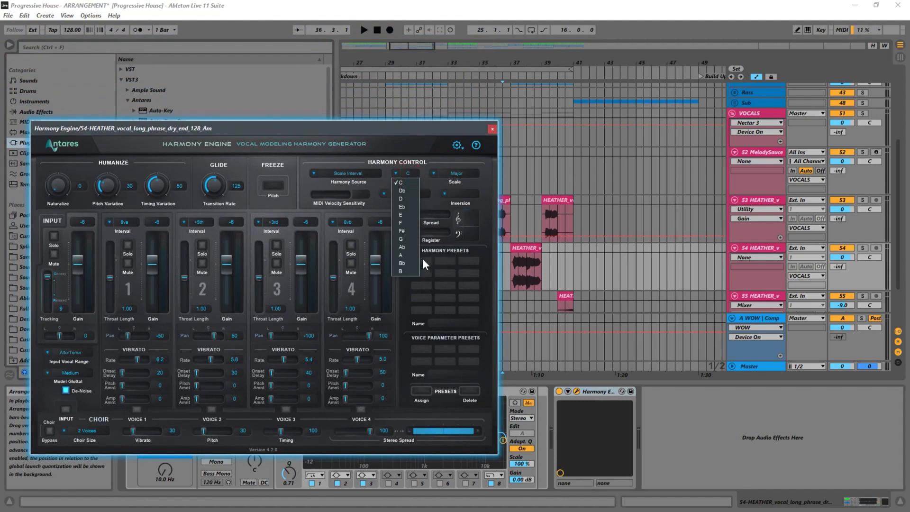
{"action": "left_click", "coordinate": [400, 271]}
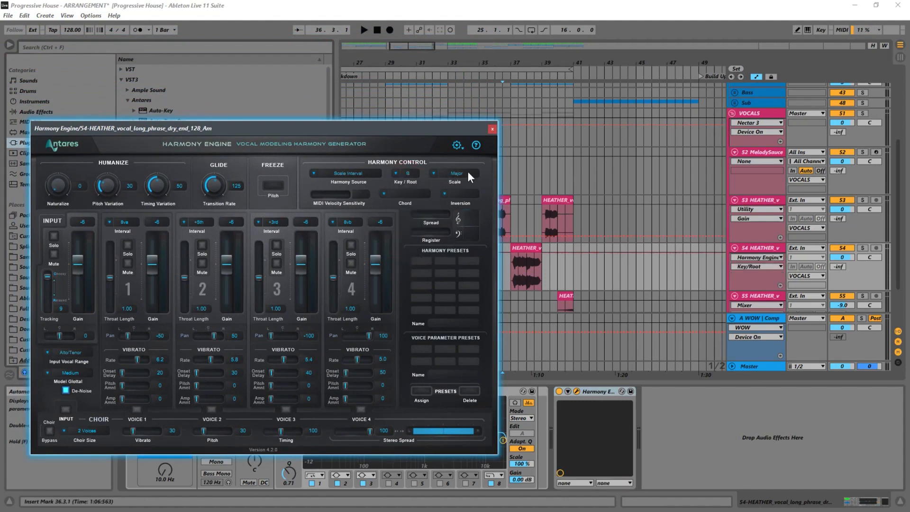
{"action": "left_click", "coordinate": [508, 276]}
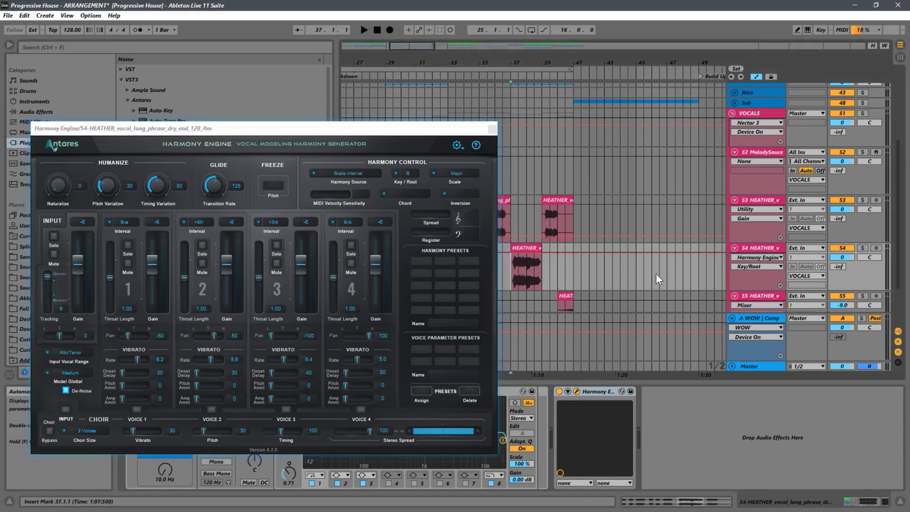
{"action": "left_click", "coordinate": [860, 248]}
{"action": "key", "text": "space"}
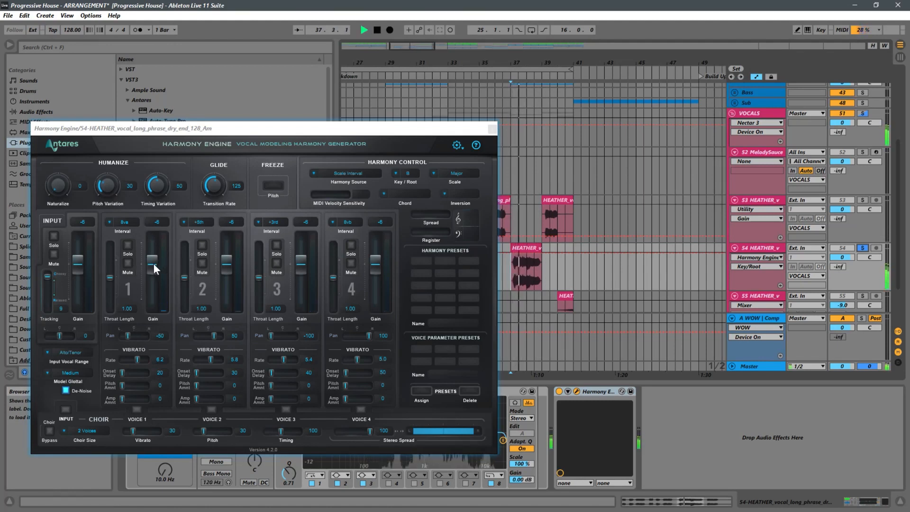
Lower voice 1's gain to -11, mute voices 2, 3 and 4, and audition voice 1 with the input.
{"action": "mouse_move", "coordinate": [153, 263]}
{"action": "left_mouse_down"}
{"action": "mouse_move", "coordinate": [155, 293]}
{"action": "mouse_move", "coordinate": [160, 273]}
{"action": "left_mouse_up"}
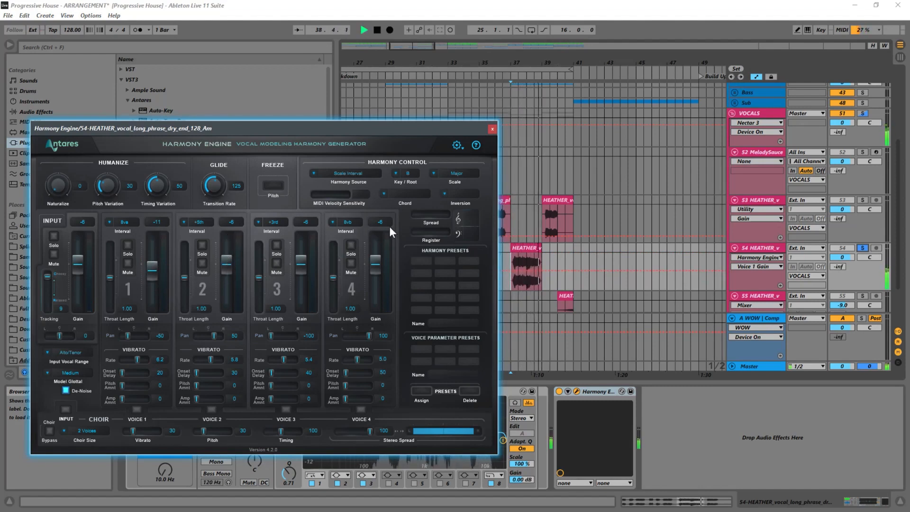
{"action": "key", "text": "space"}
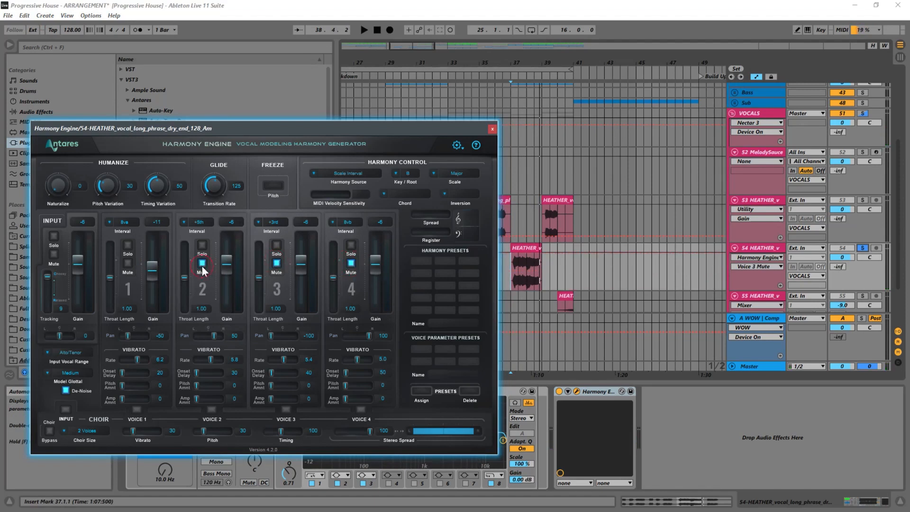
{"action": "key", "text": "space"}
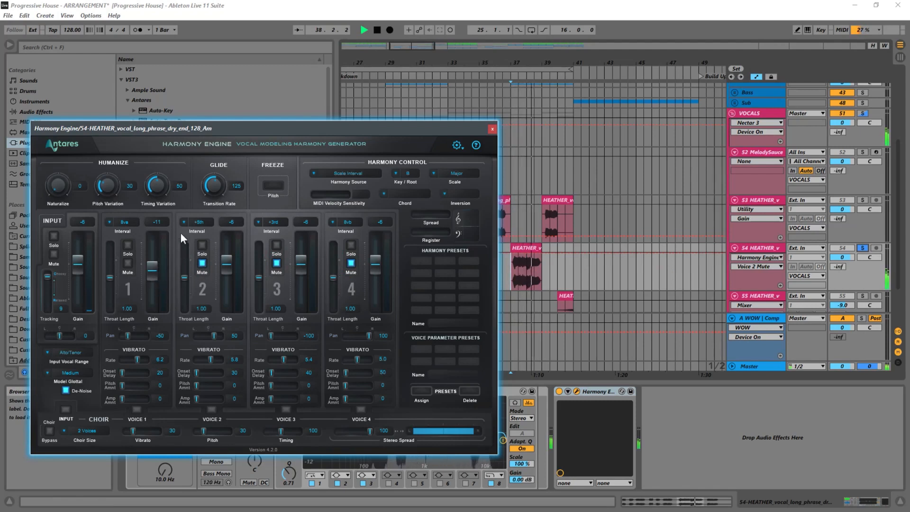
{"action": "key", "text": "space"}
Try the +7th interval on voice 1 and audition it.
{"action": "left_click", "coordinate": [126, 222]}
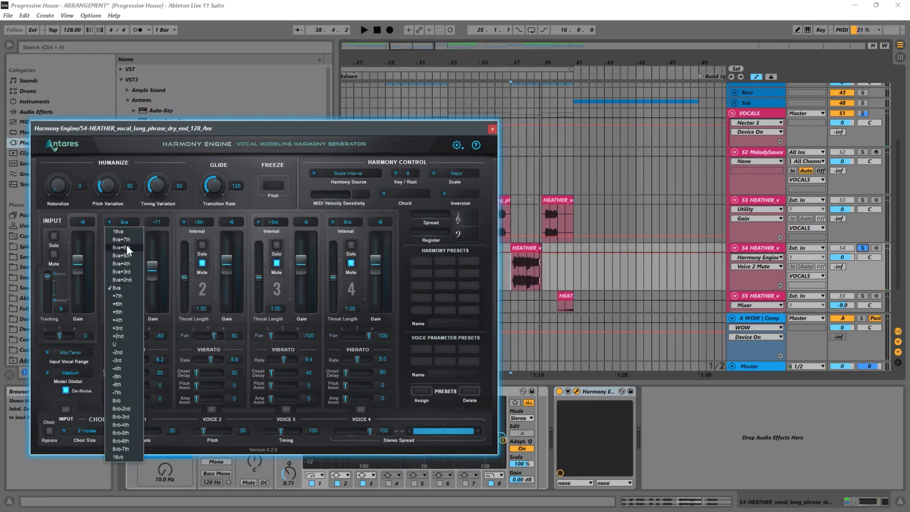
{"action": "left_click", "coordinate": [123, 299]}
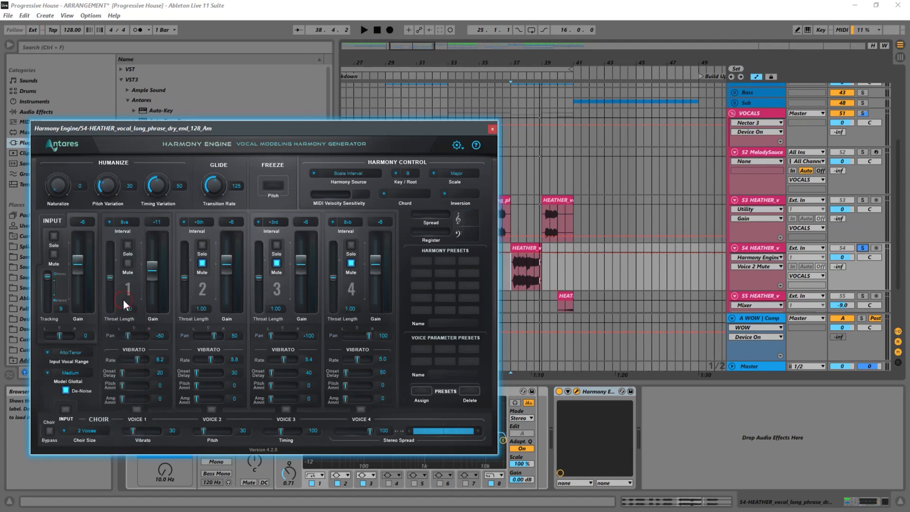
{"action": "key", "text": "space"}
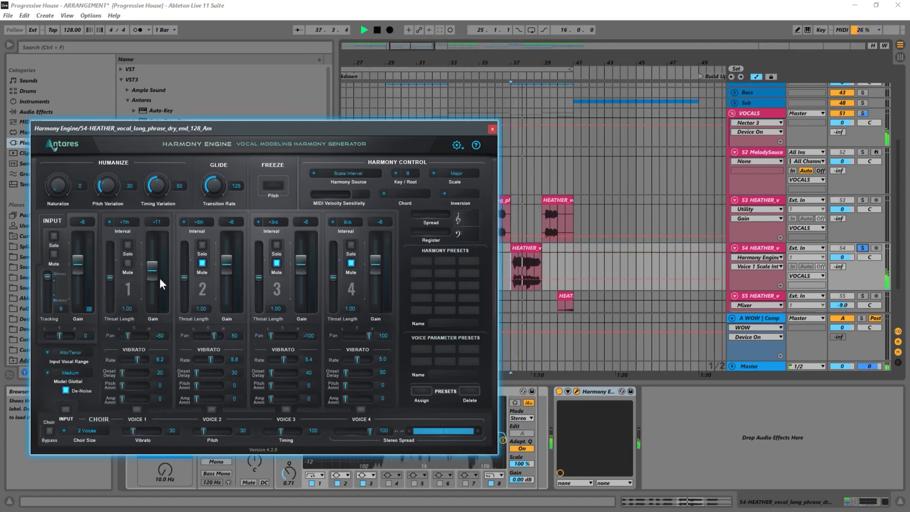
{"action": "key", "text": "space"}
Set voice 1's interval to -4th and play the phrase.
{"action": "left_click", "coordinate": [158, 223]}
{"action": "left_click", "coordinate": [127, 222]}
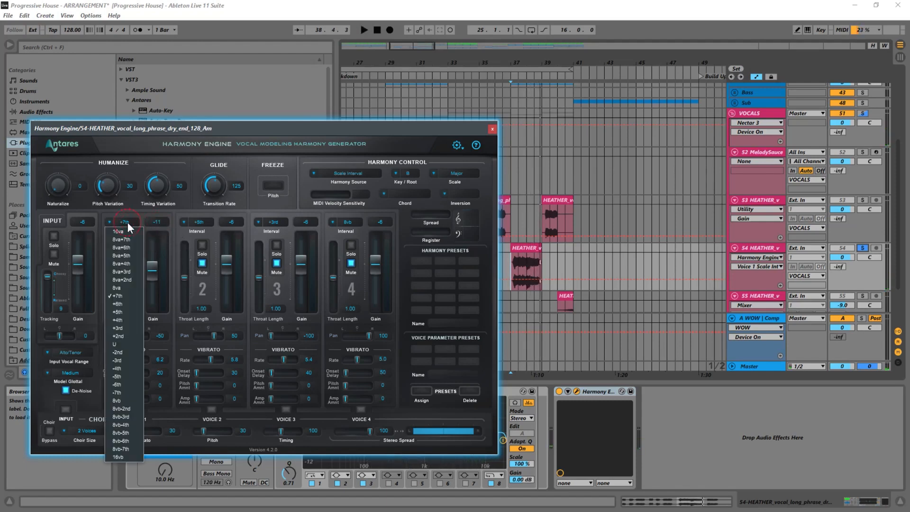
{"action": "left_click", "coordinate": [126, 364]}
{"action": "key", "text": "space"}
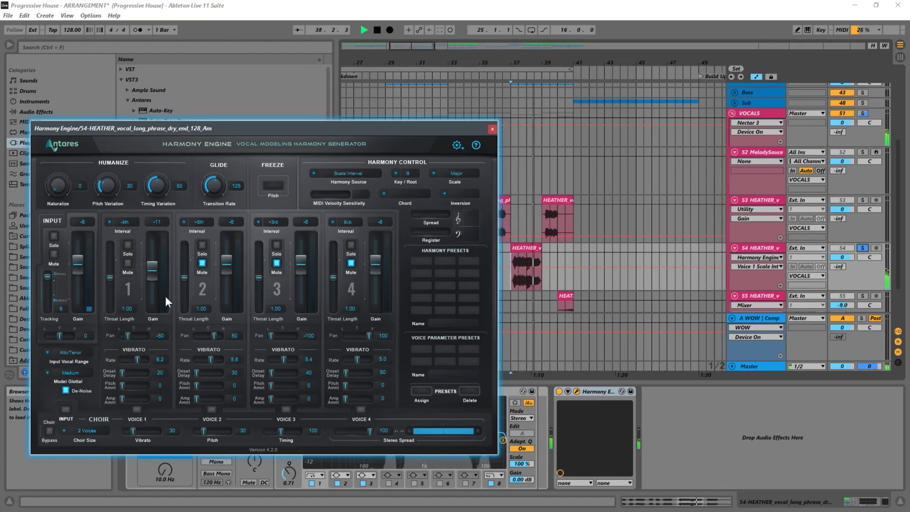
Raise voice 1's throat length to 1.49 and lower its gain to -14 while auditioning the phrase.
{"action": "left_click", "coordinate": [110, 278]}
{"action": "left_click_drag", "start_coordinate": [110, 278], "coordinate": [108, 260]}
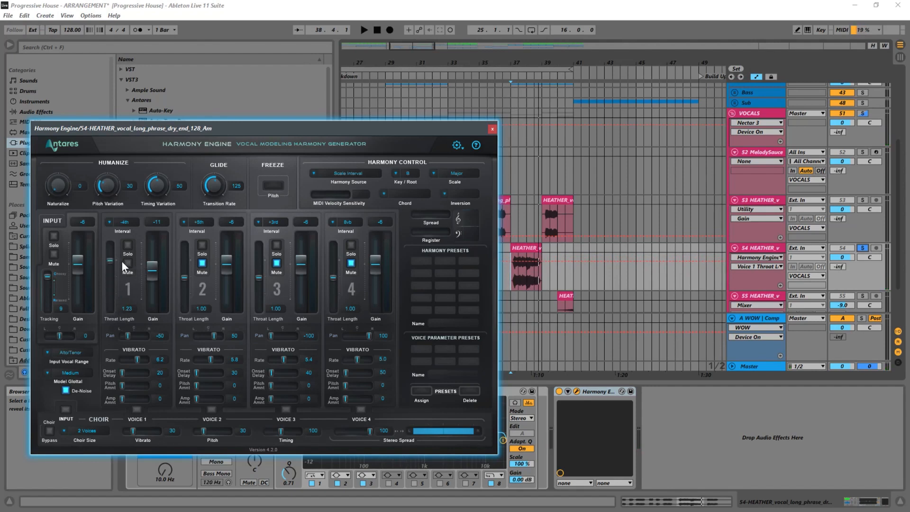
{"action": "key", "text": "space"}
{"action": "left_click", "coordinate": [112, 246]}
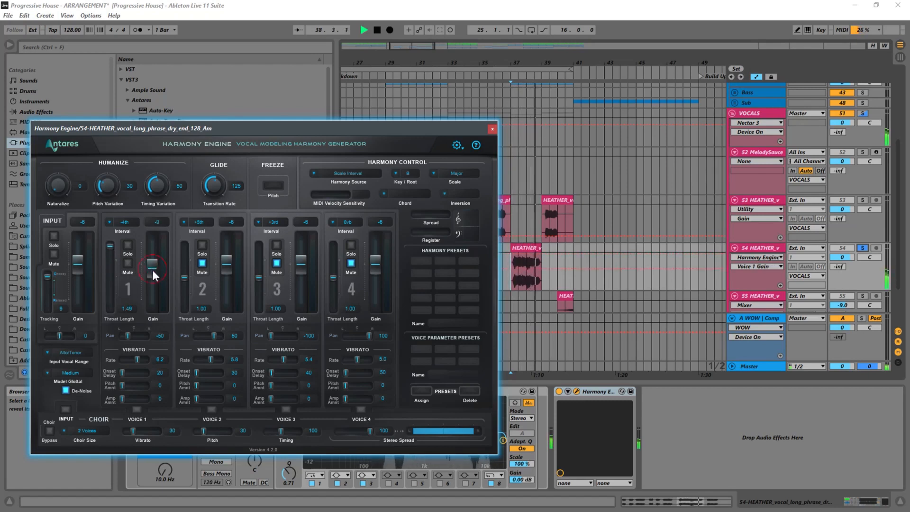
{"action": "mouse_move", "coordinate": [152, 269]}
{"action": "left_mouse_down"}
{"action": "mouse_move", "coordinate": [152, 277]}
{"action": "mouse_move", "coordinate": [151, 256]}
{"action": "mouse_move", "coordinate": [150, 283]}
{"action": "mouse_move", "coordinate": [151, 273]}
{"action": "left_mouse_up"}
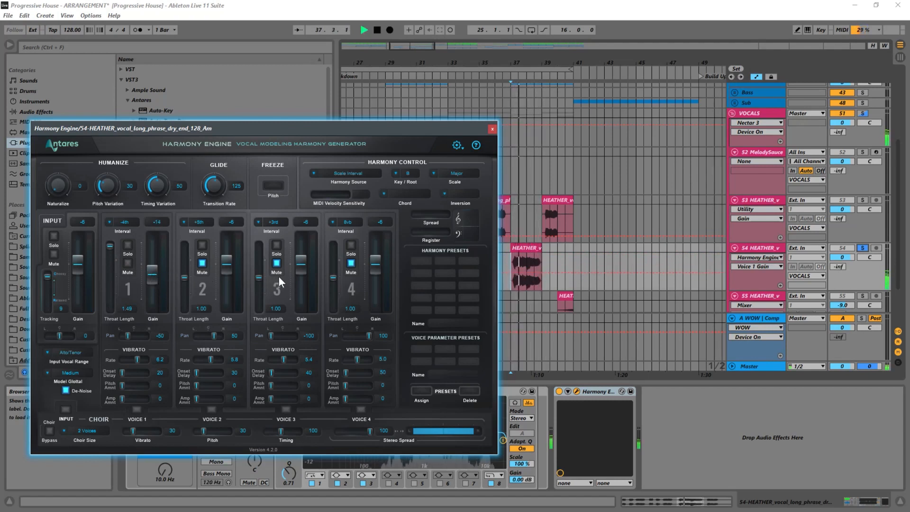
Unmute voice 2 and reduce the glide transition rate to 91.
{"action": "left_click", "coordinate": [204, 263]}
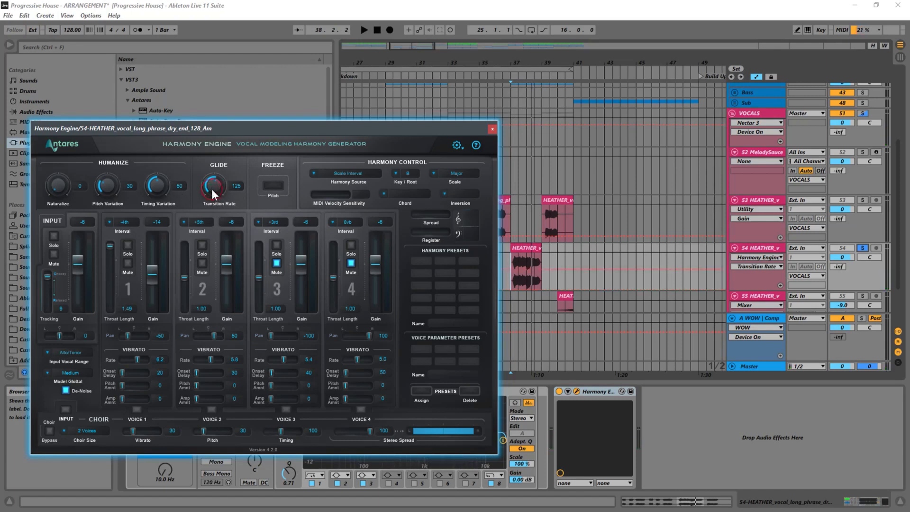
{"action": "left_click_drag", "start_coordinate": [211, 188], "coordinate": [209, 216]}
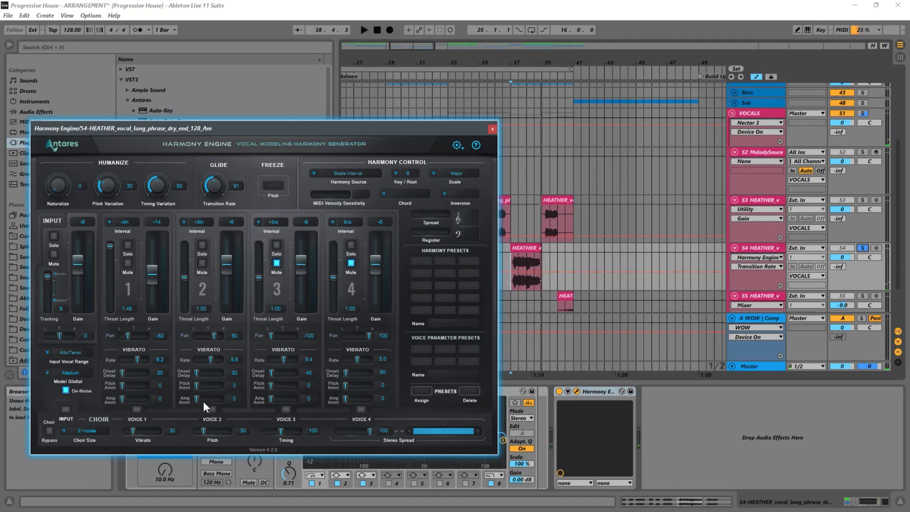
Set the choir size to 4 voices and choir timing to 152, enable choir on the input, and play the result.
{"action": "left_click", "coordinate": [70, 430]}
{"action": "left_click", "coordinate": [92, 448]}
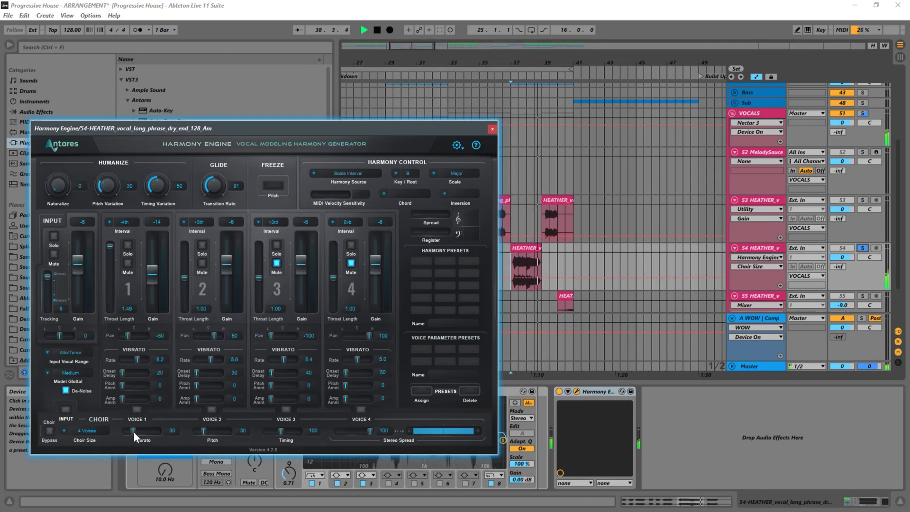
{"action": "left_click_drag", "start_coordinate": [274, 433], "coordinate": [291, 431]}
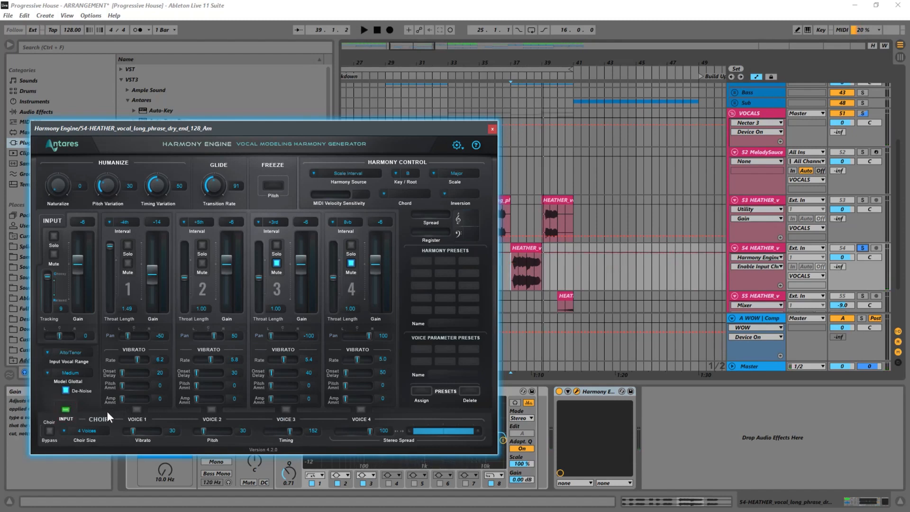
{"action": "key", "text": "space"}
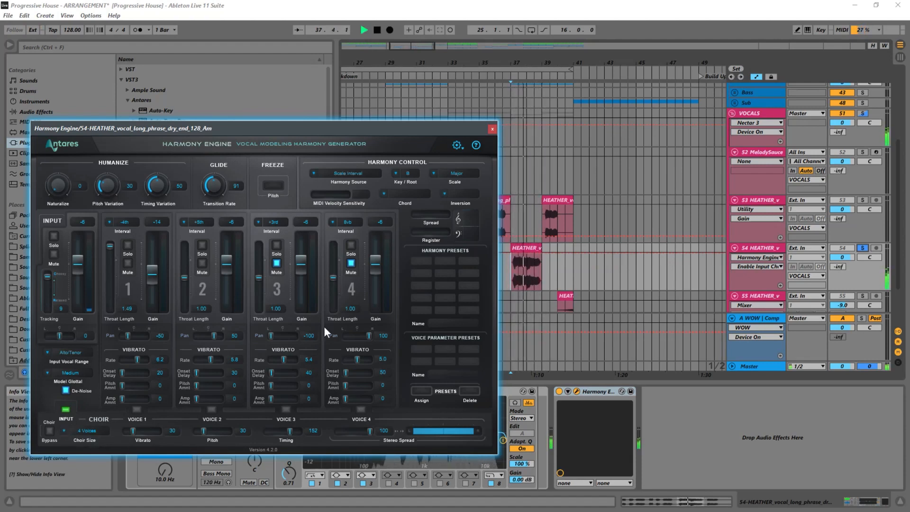
Close Harmony Engine, unsolo the harmony track, and play the harmonies within the full arrangement.
{"action": "key", "text": "space"}
{"action": "left_click", "coordinate": [491, 129]}
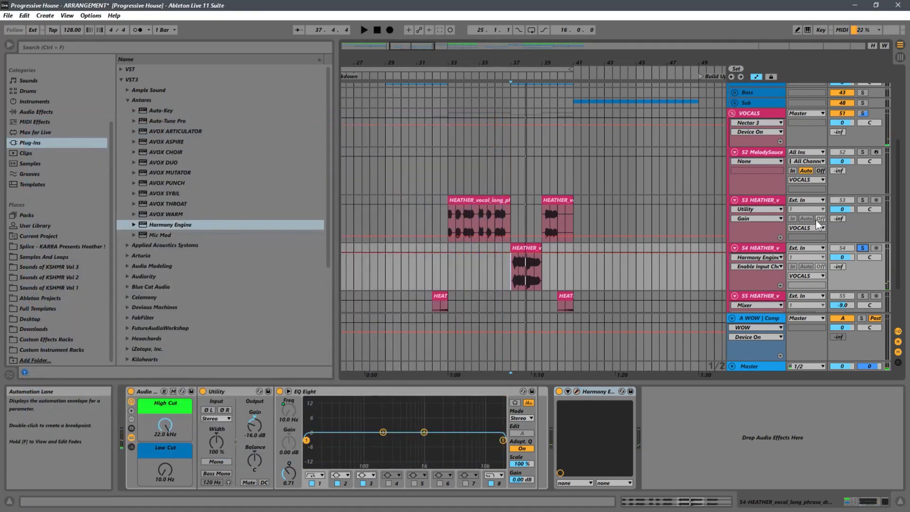
{"action": "left_click", "coordinate": [860, 247]}
{"action": "key", "text": "space"}
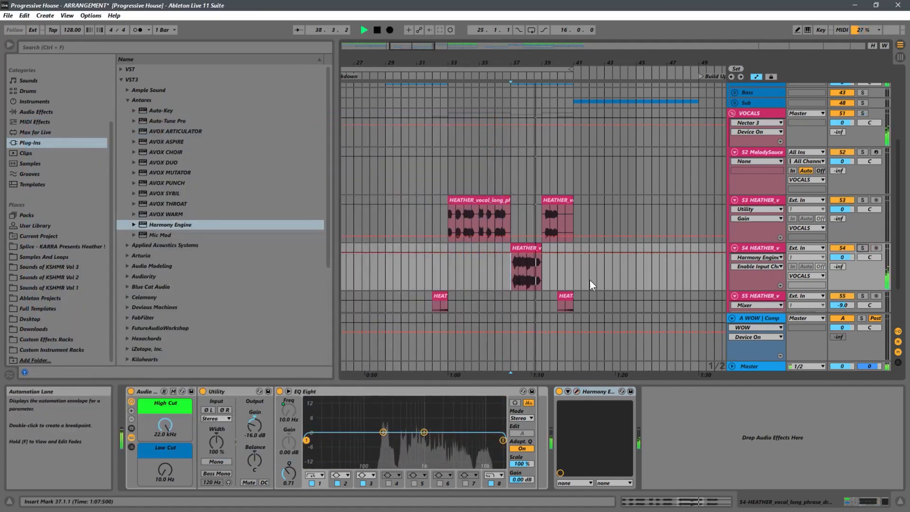
{"action": "left_click", "coordinate": [442, 277]}
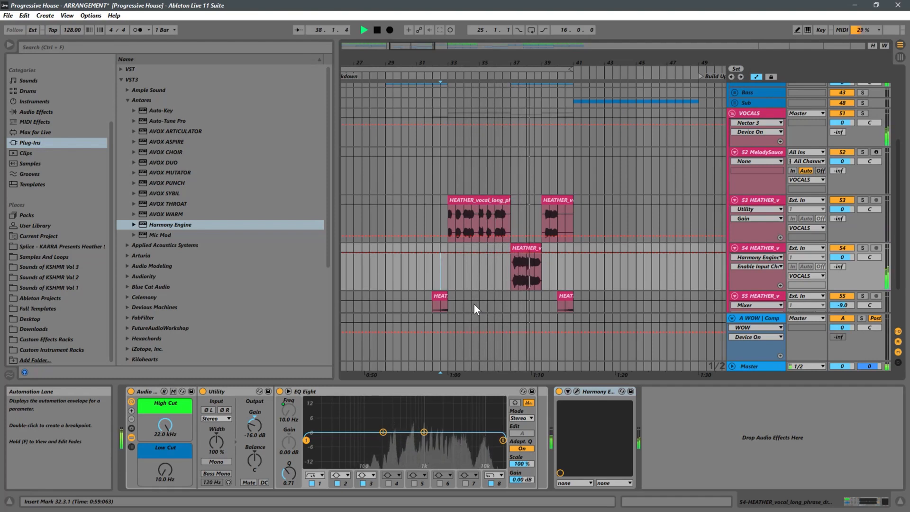
{"action": "key", "text": "space"}
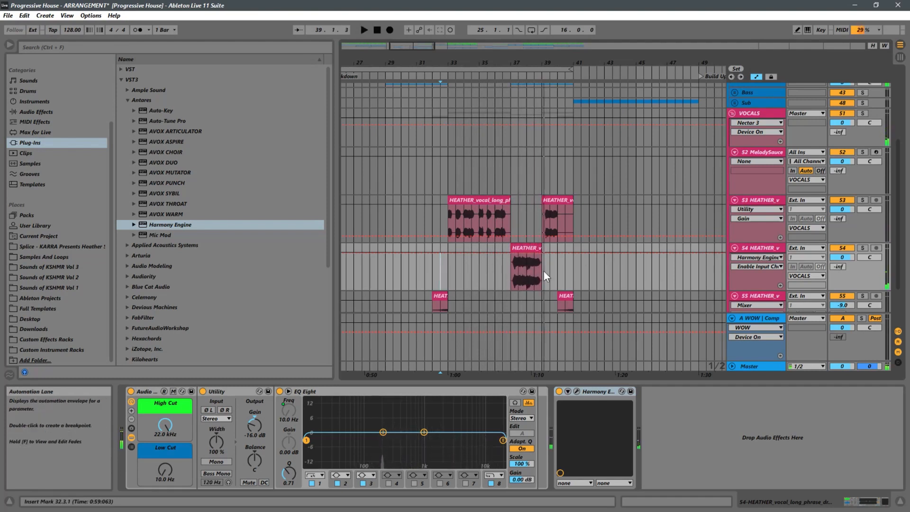
In Harmony Engine, lower voice 2's gain to -19 and voice 1's gain to -21 while playing the phrase from bar 37.
{"action": "left_click", "coordinate": [504, 276]}
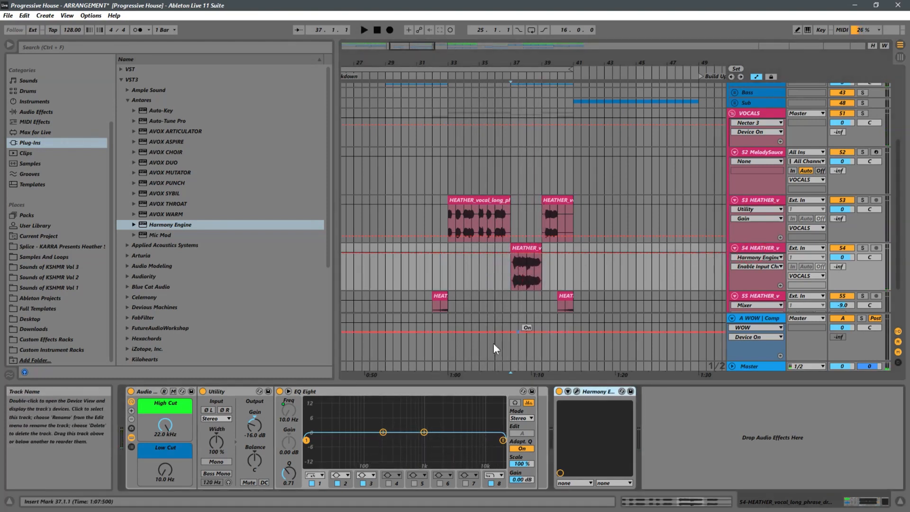
{"action": "left_click", "coordinate": [576, 391]}
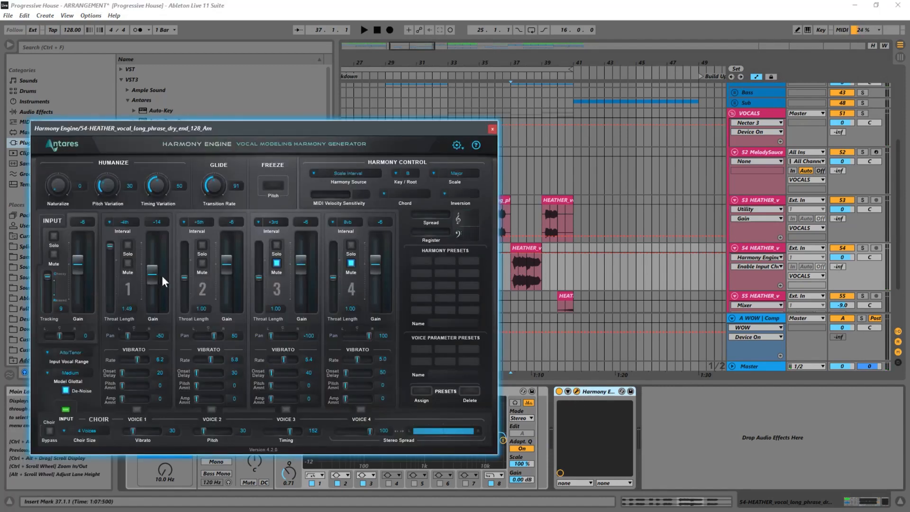
{"action": "left_click_drag", "start_coordinate": [228, 265], "coordinate": [228, 280]}
{"action": "key", "text": "space"}
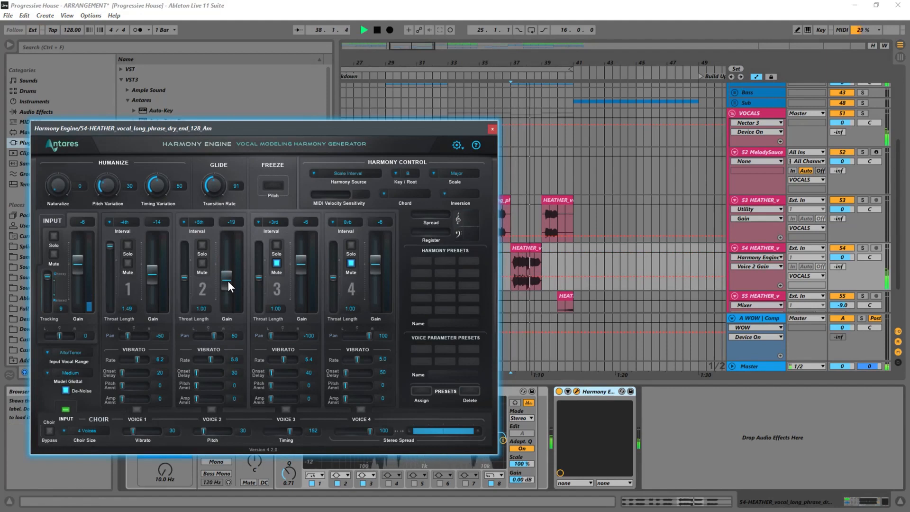
{"action": "left_click_drag", "start_coordinate": [155, 274], "coordinate": [147, 283]}
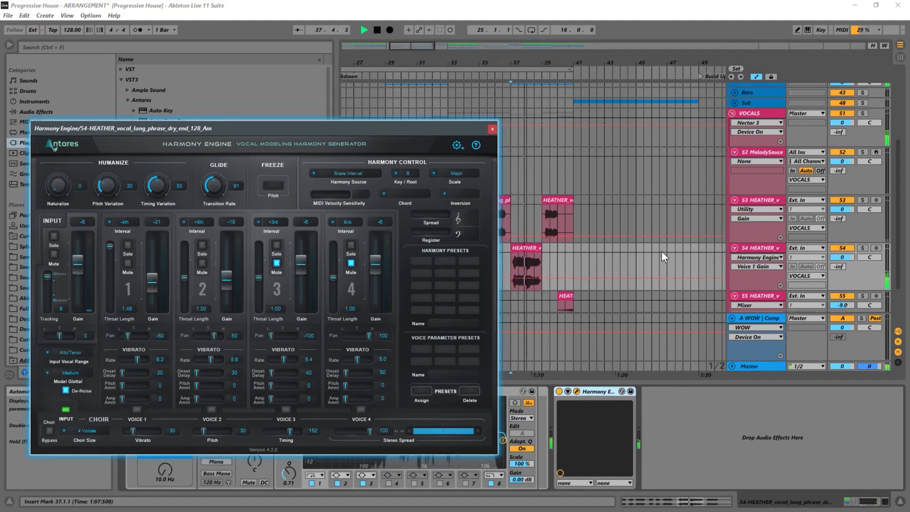
{"action": "left_click", "coordinate": [493, 129]}
{"action": "key", "text": "space"}
Play the lead phrase together with its harmonies around bar 37 and set the harmony track's volume to -2.8 dB.
{"action": "left_click", "coordinate": [531, 248]}
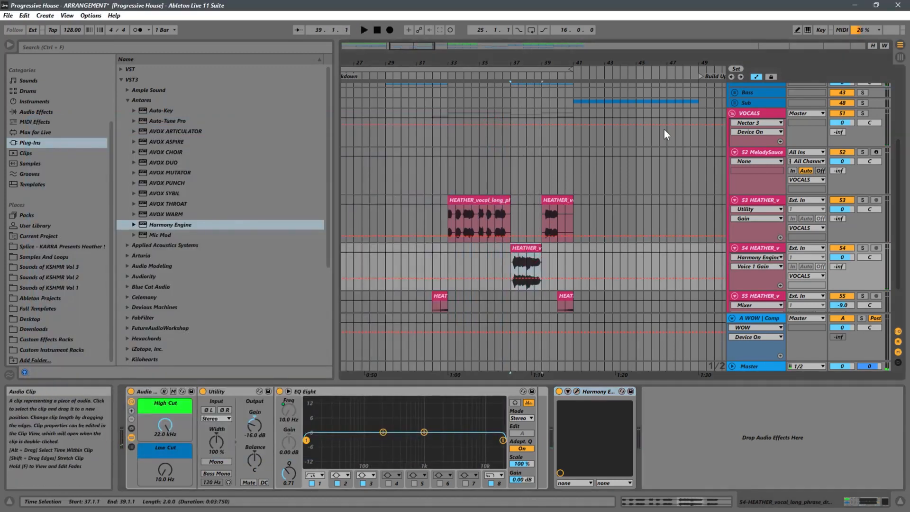
{"action": "left_click_drag", "start_coordinate": [543, 53], "coordinate": [541, 221]}
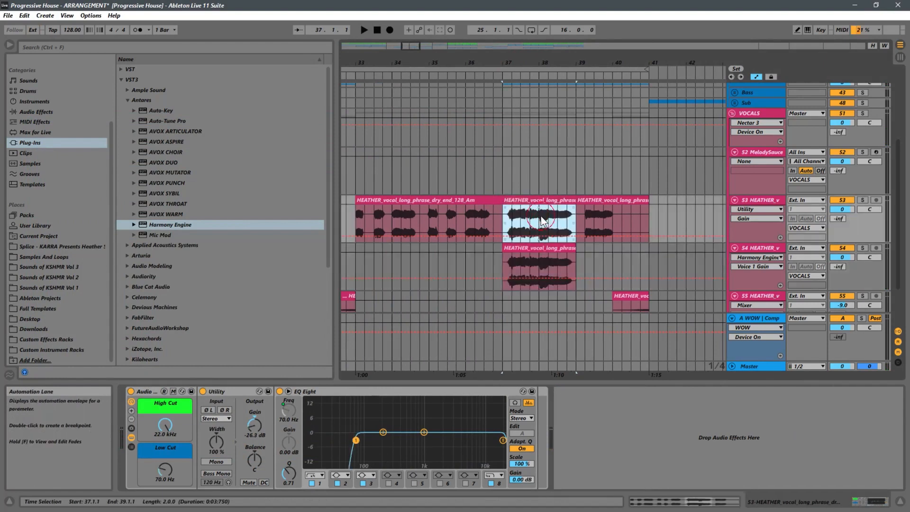
{"action": "left_click", "coordinate": [503, 214]}
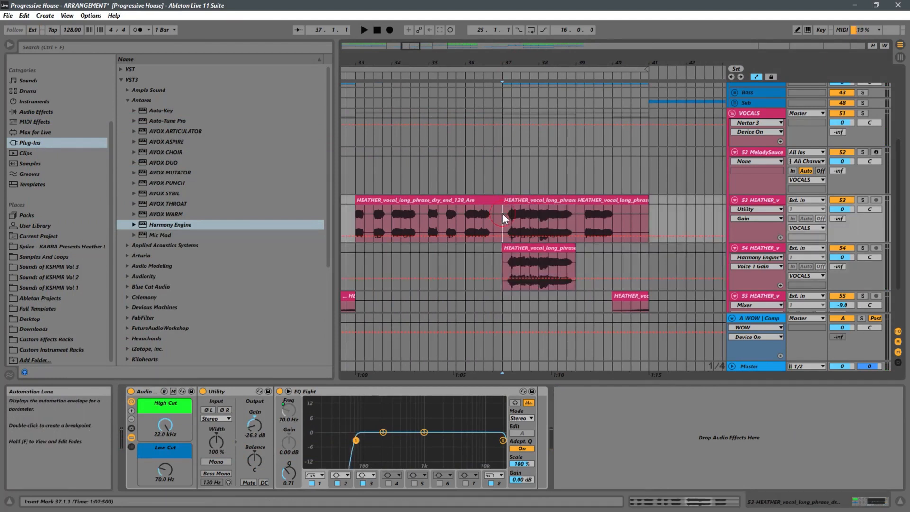
{"action": "left_click", "coordinate": [474, 261]}
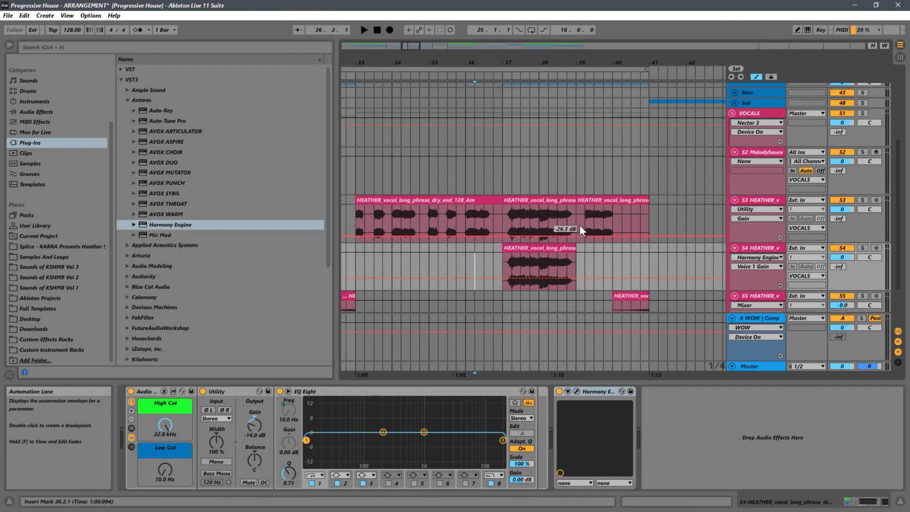
{"action": "left_click", "coordinate": [511, 205]}
{"action": "key", "text": "space"}
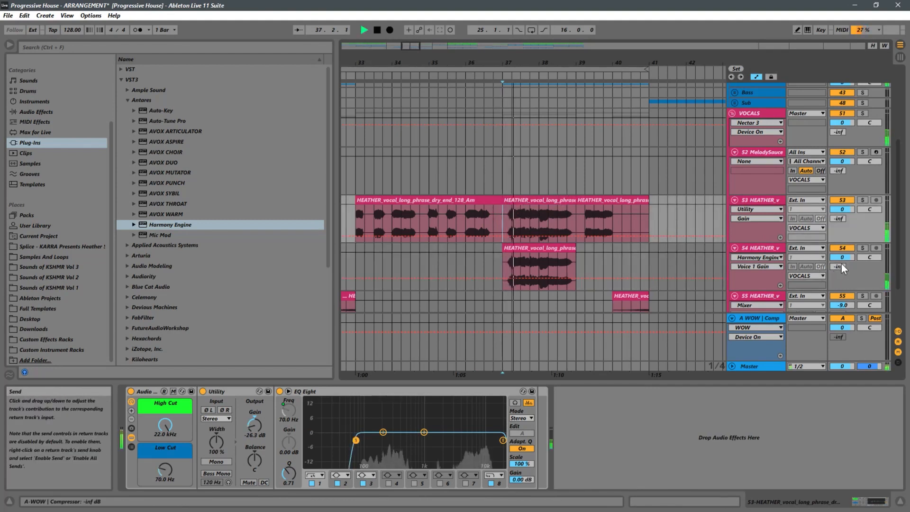
{"action": "left_click_drag", "start_coordinate": [842, 258], "coordinate": [823, 278]}
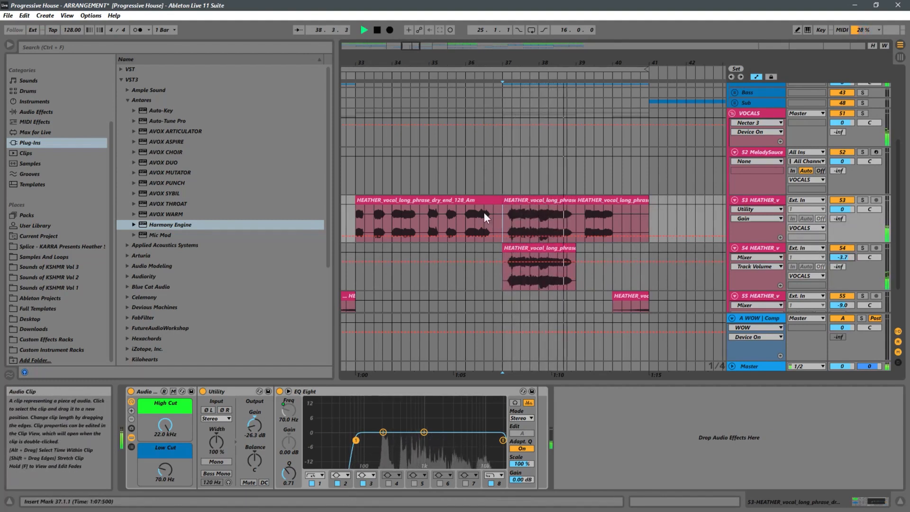
{"action": "left_click", "coordinate": [465, 214]}
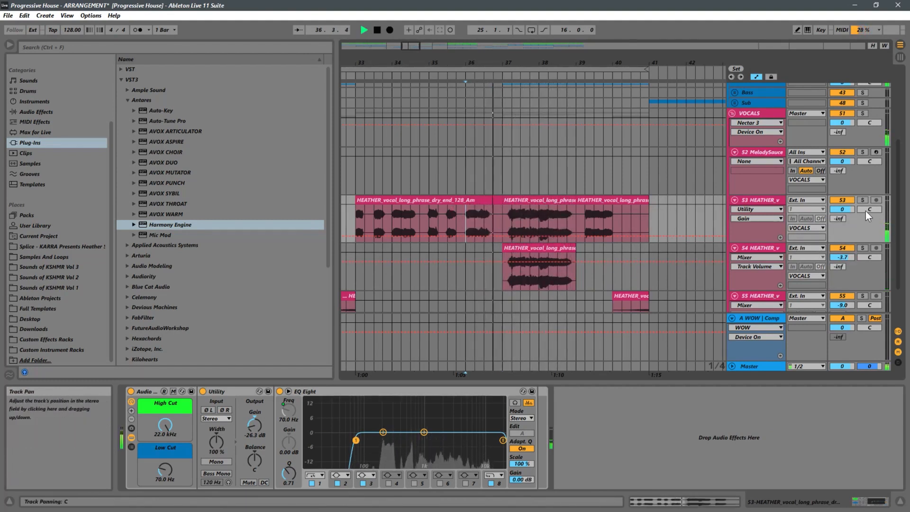
{"action": "scroll", "coordinate": [540, 268], "scroll_direction": "down", "scroll_amount": 3}
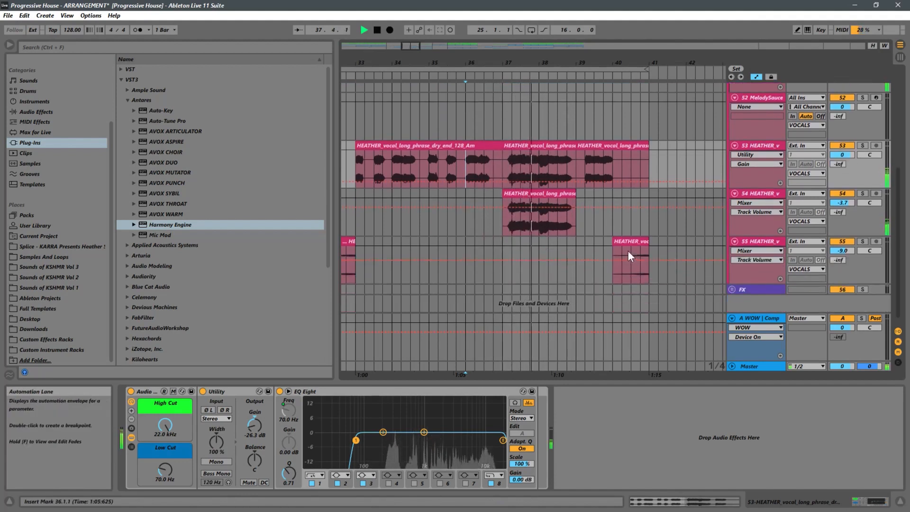
{"action": "left_click_drag", "start_coordinate": [846, 206], "coordinate": [854, 201]}
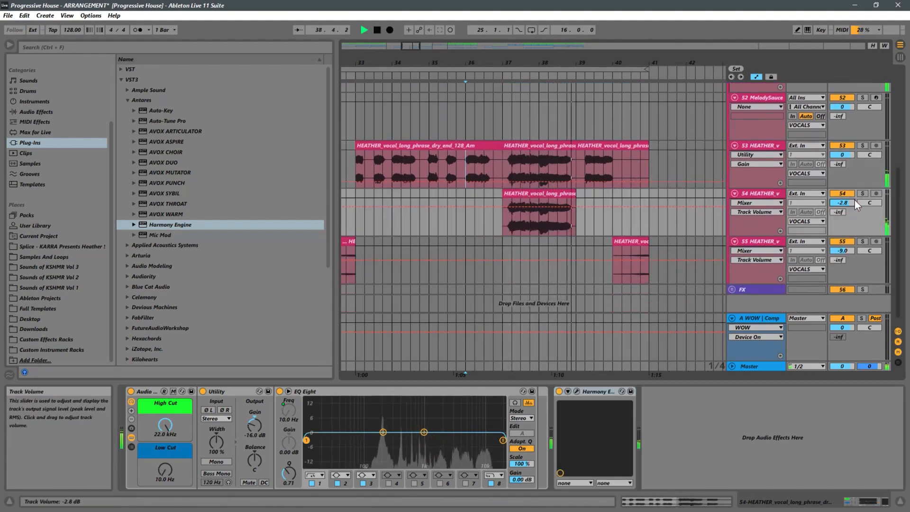
Copy the short vocal clip at bar 40 to bar 36 on the same track and stop playback.
{"action": "left_click_drag", "start_coordinate": [634, 243], "coordinate": [464, 272]}
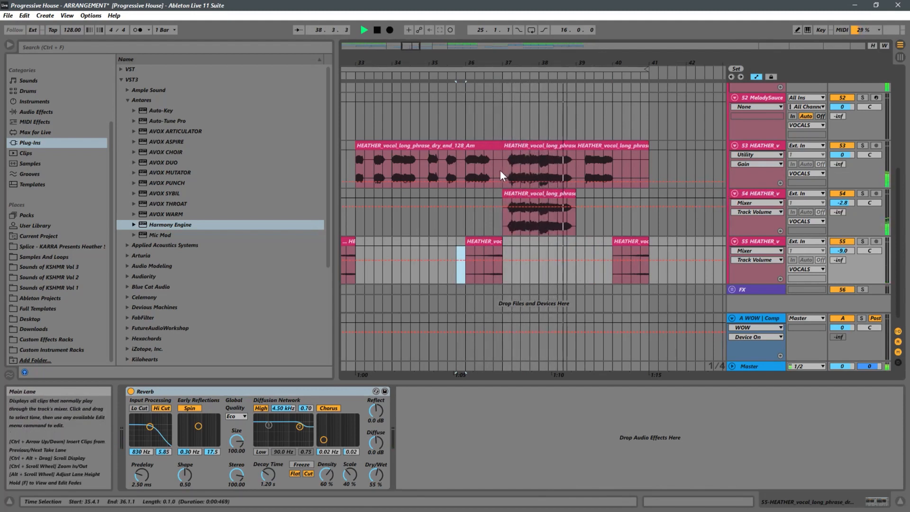
{"action": "key", "text": "space"}
Select the harmony clip at bars 37 to 39 and review the voice settings in Harmony Engine.
{"action": "left_click", "coordinate": [552, 194]}
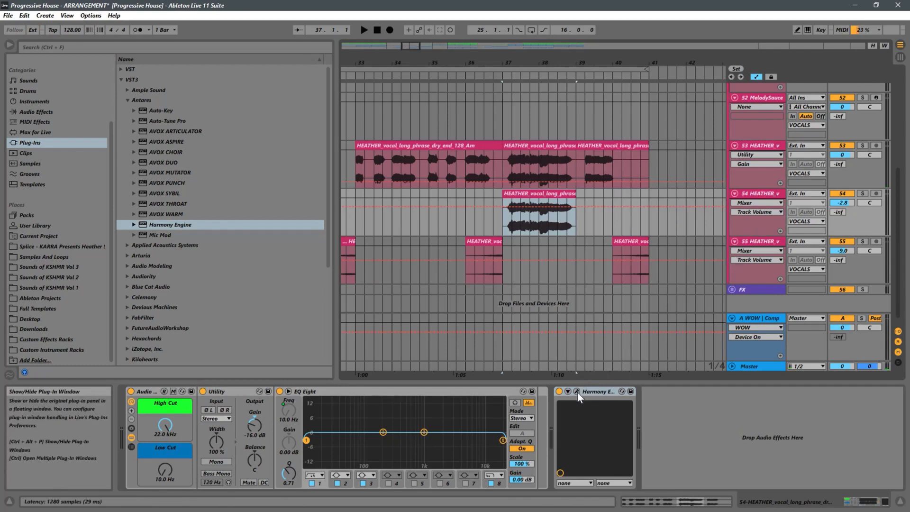
{"action": "left_click_drag", "start_coordinate": [574, 58], "coordinate": [550, 53]}
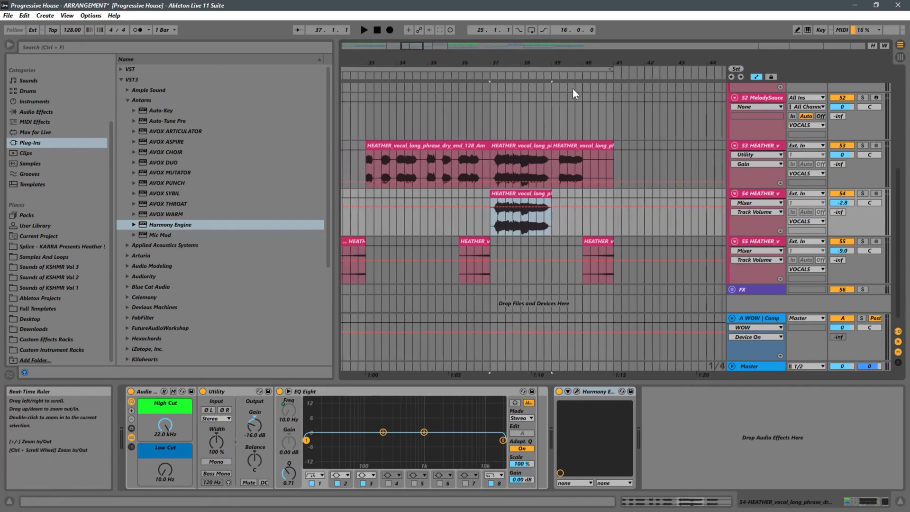
{"action": "left_click", "coordinate": [577, 392]}
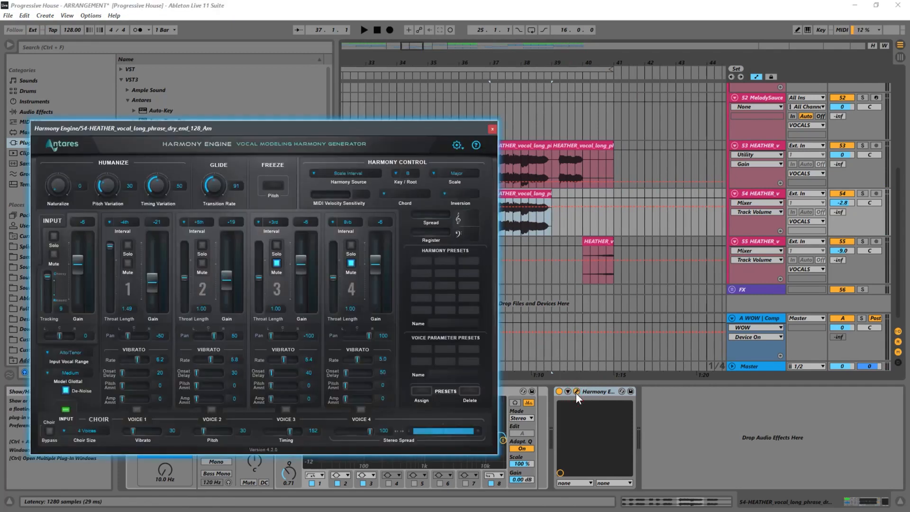
{"action": "left_click", "coordinate": [492, 128]}
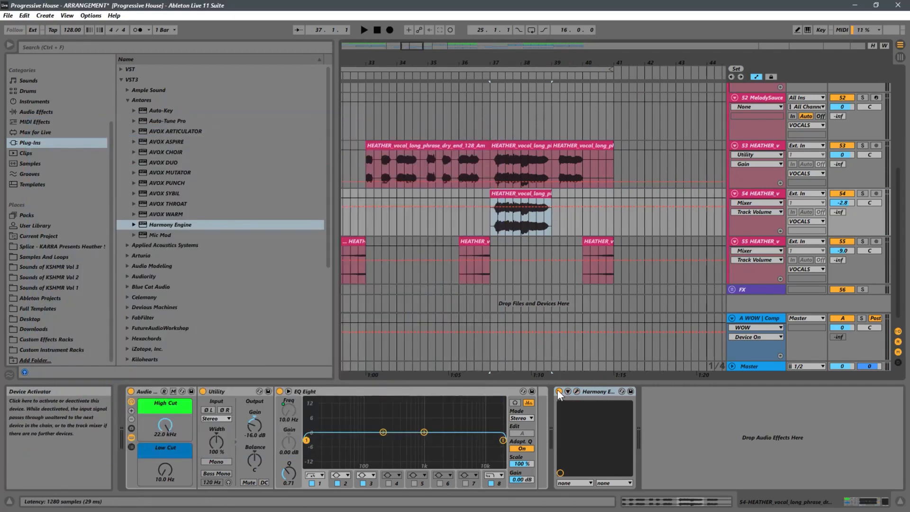
{"action": "left_click", "coordinate": [599, 391]}
{"action": "key", "text": "Delete"}
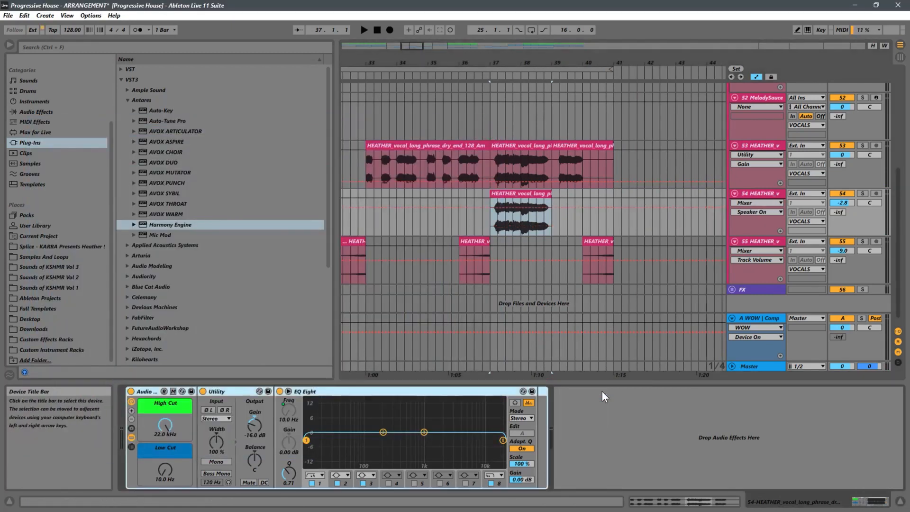
{"action": "key", "text": "ctrl+z"}
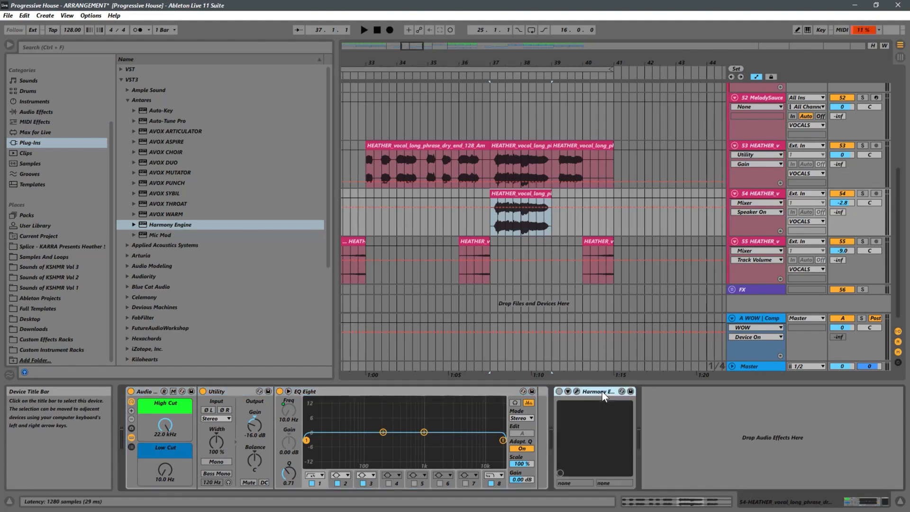
Play the selected phrase, deactivate Harmony Engine on the harmony track, and collapse that track.
{"action": "key", "text": "space"}
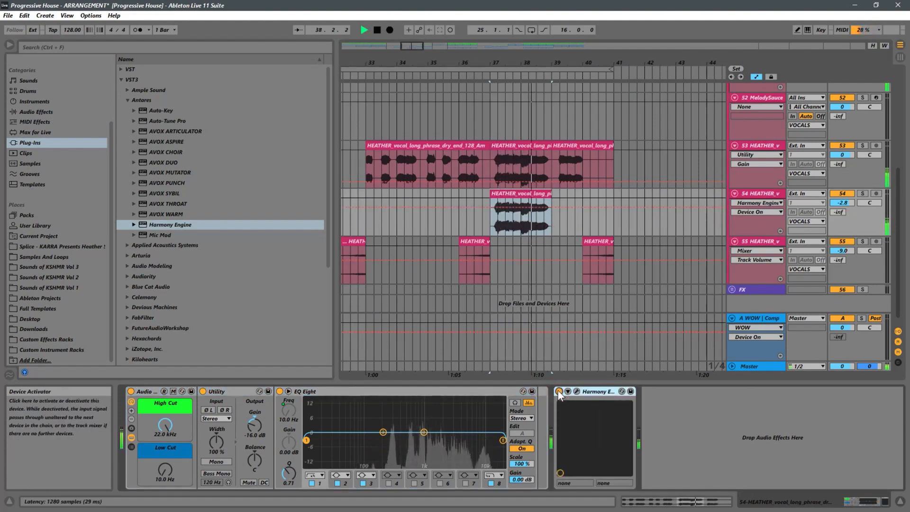
{"action": "left_click", "coordinate": [559, 392]}
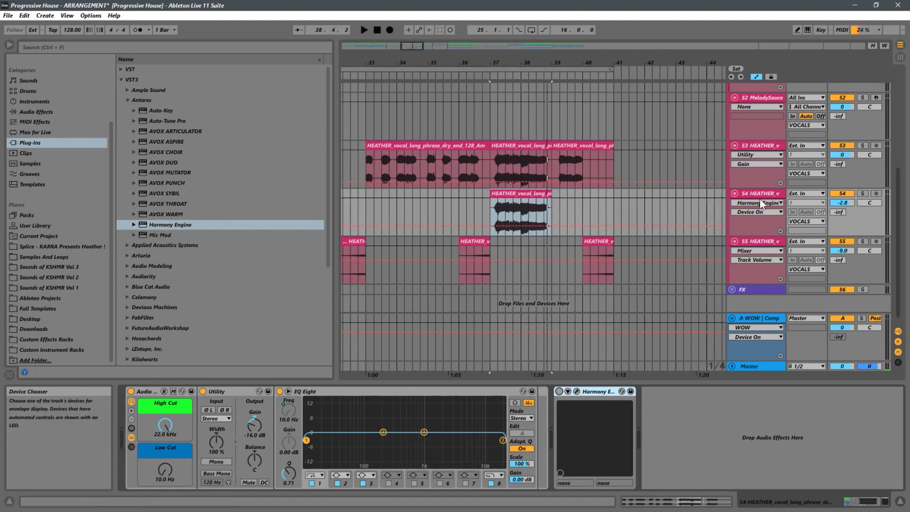
{"action": "left_click", "coordinate": [734, 193]}
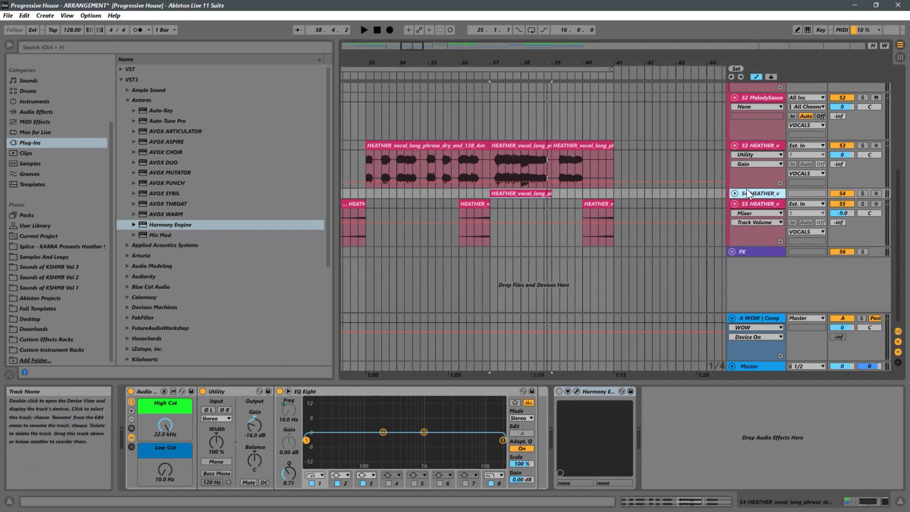
Insert two new audio tracks directly below the lead vocal track.
{"action": "left_click", "coordinate": [769, 145]}
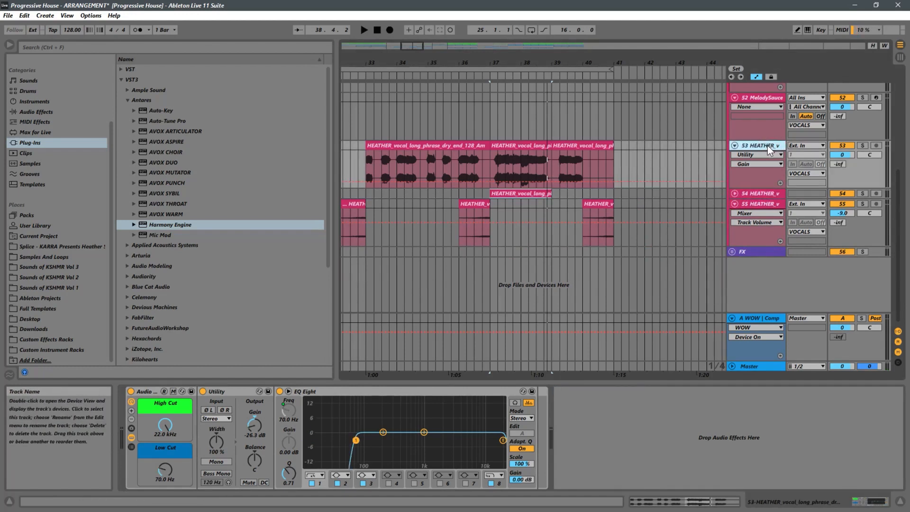
{"action": "key", "text": "ctrl+t"}
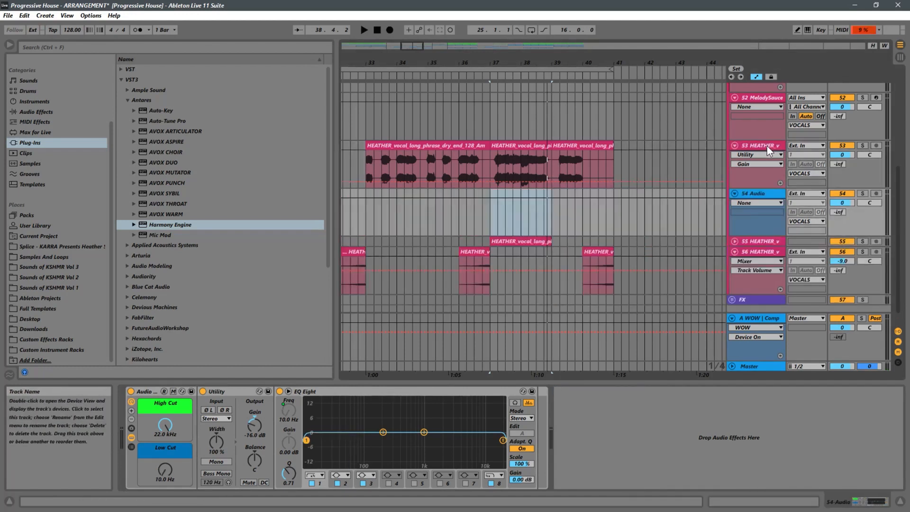
{"action": "key", "text": "ctrl+t"}
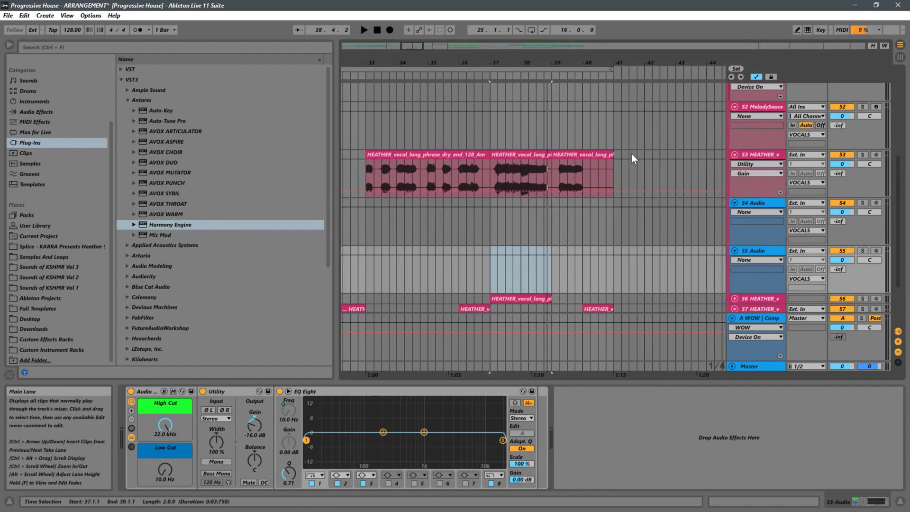
Apply the VOCALS group's colour to all tracks inside the group.
{"action": "left_click", "coordinate": [751, 202]}
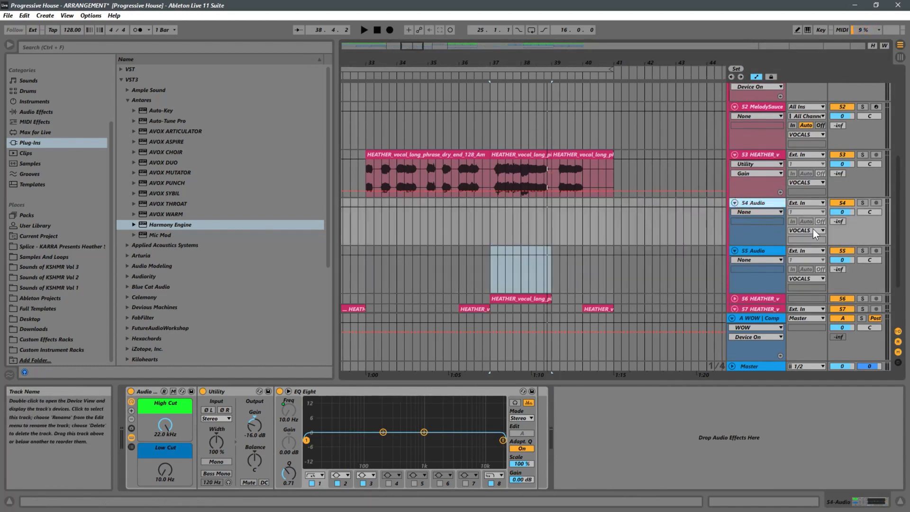
{"action": "scroll", "coordinate": [724, 217], "scroll_direction": "up", "scroll_amount": 2}
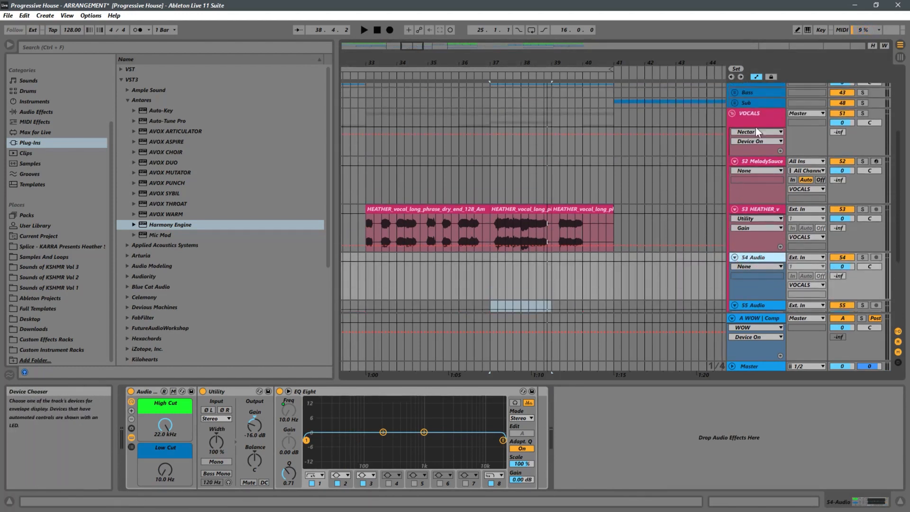
{"action": "right_click", "coordinate": [738, 133]}
{"action": "left_click", "coordinate": [782, 317]}
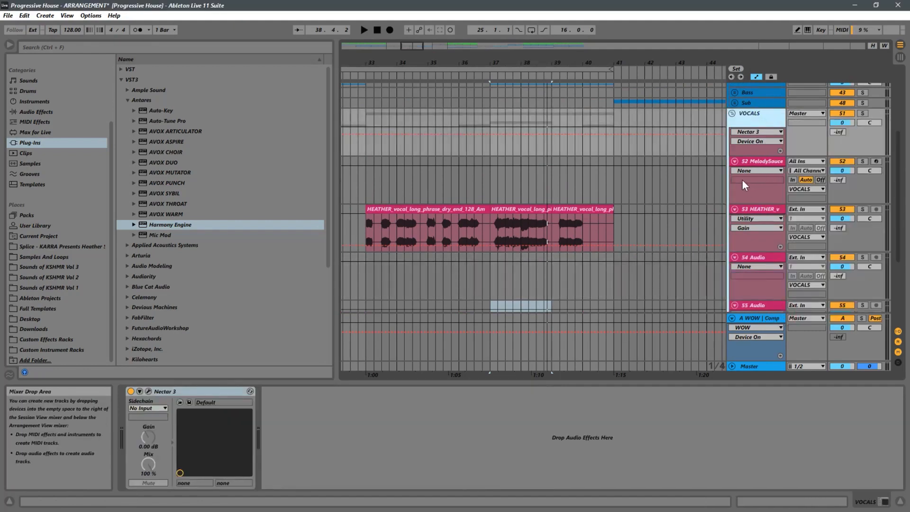
Copy the lead vocal clip at bars 37 to 39 onto the first new audio track at the same position.
{"action": "scroll", "coordinate": [738, 181], "scroll_direction": "down", "scroll_amount": 3}
{"action": "left_click", "coordinate": [493, 175]}
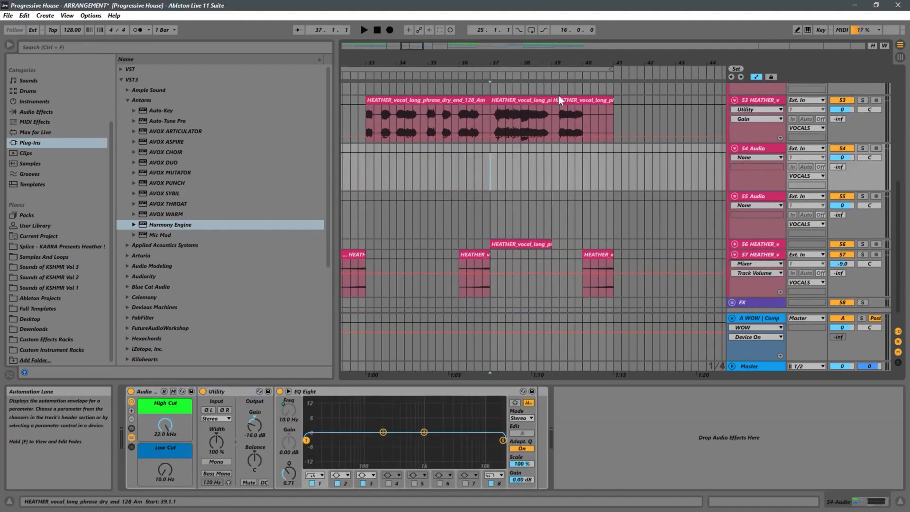
{"action": "left_click_drag", "start_coordinate": [516, 62], "coordinate": [473, 153]}
{"action": "left_click", "coordinate": [474, 98]}
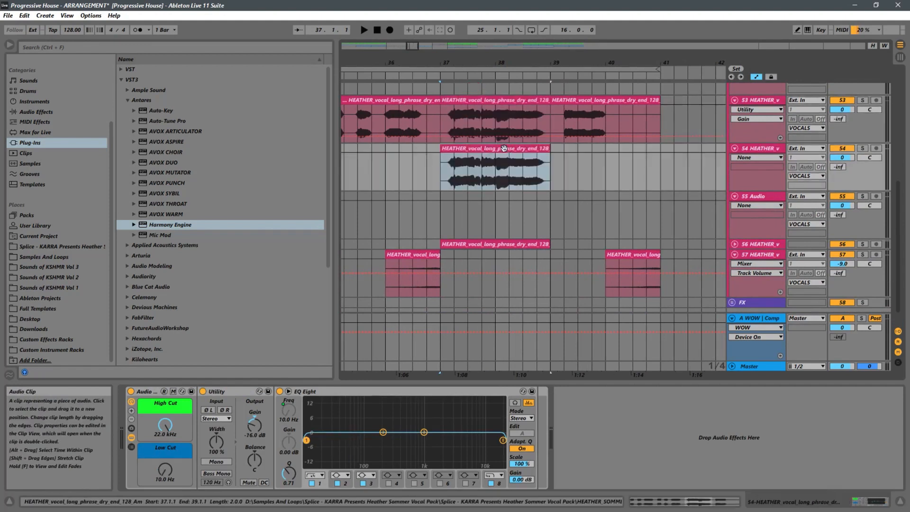
Copy the harmony clip at bars 37 to 39 onto the second new audio track and pan the tracks 14L and 14R.
{"action": "left_click_drag", "start_coordinate": [535, 150], "coordinate": [536, 198]}
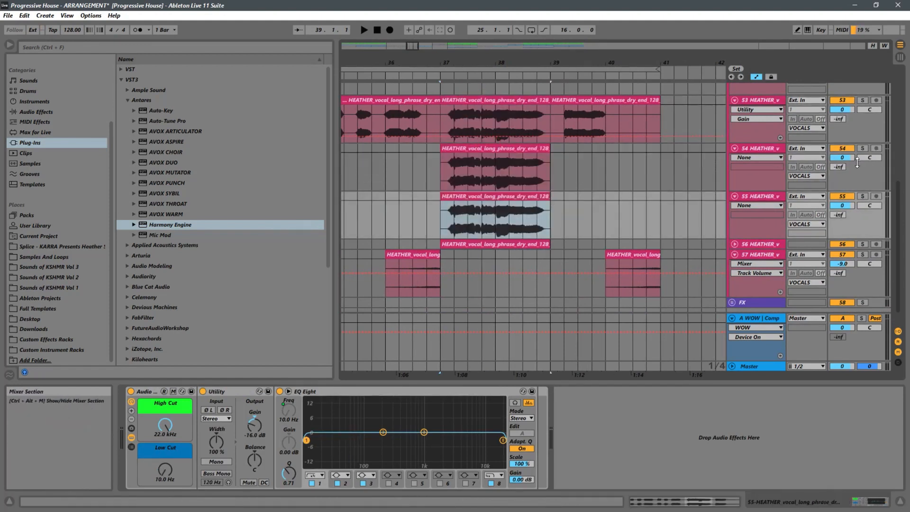
{"action": "left_click_drag", "start_coordinate": [870, 158], "coordinate": [849, 169]}
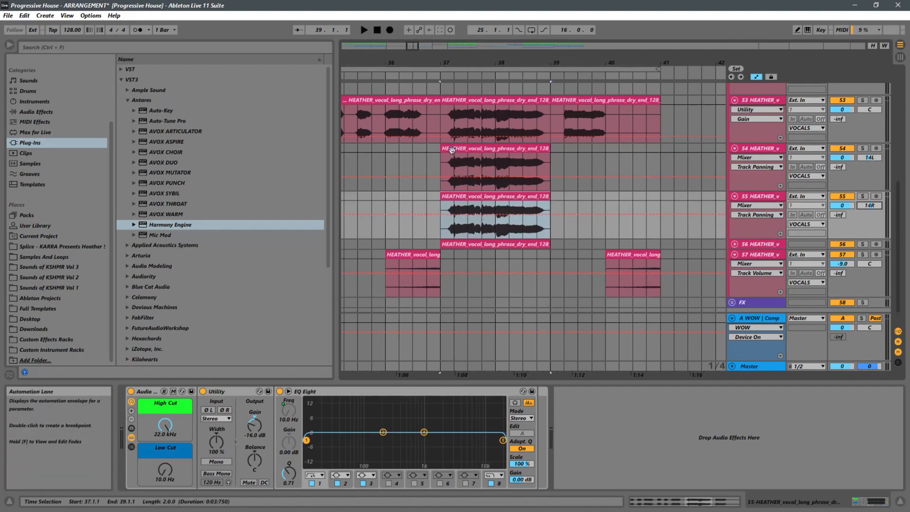
Open the first harmony clip and examine its waveform, warp mode and transposition settings.
{"action": "left_click_drag", "start_coordinate": [448, 60], "coordinate": [447, 156]}
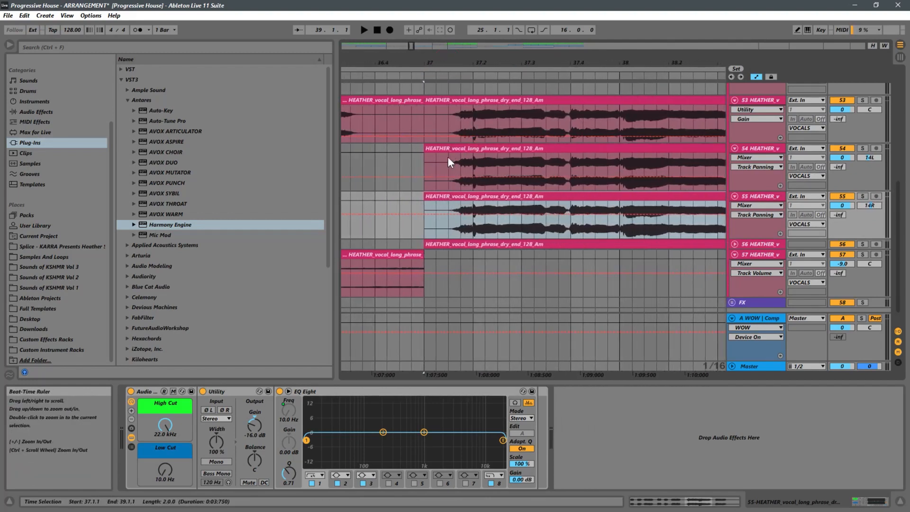
{"action": "left_click", "coordinate": [424, 161]}
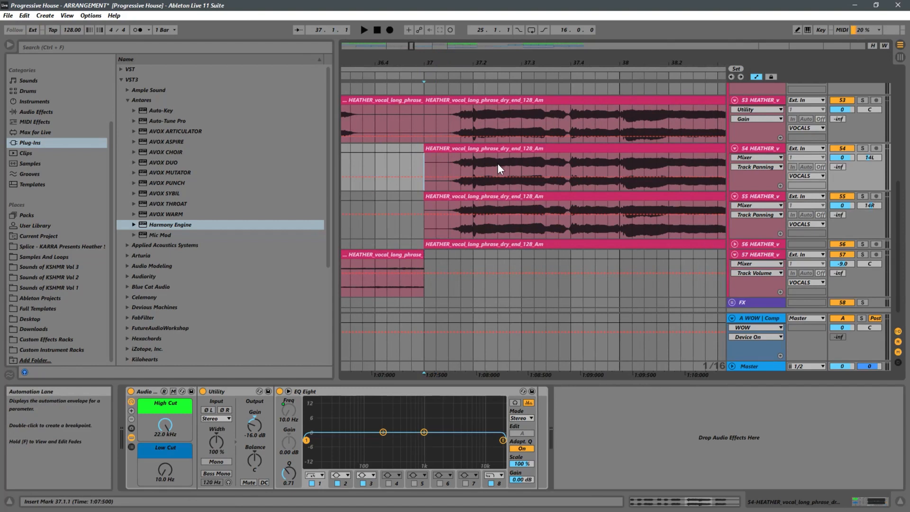
{"action": "left_click", "coordinate": [756, 146]}
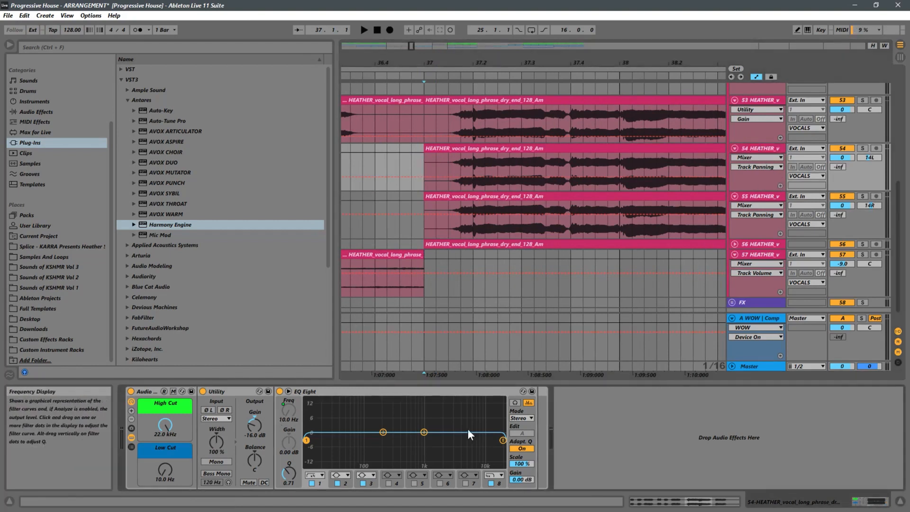
{"action": "left_click", "coordinate": [512, 155]}
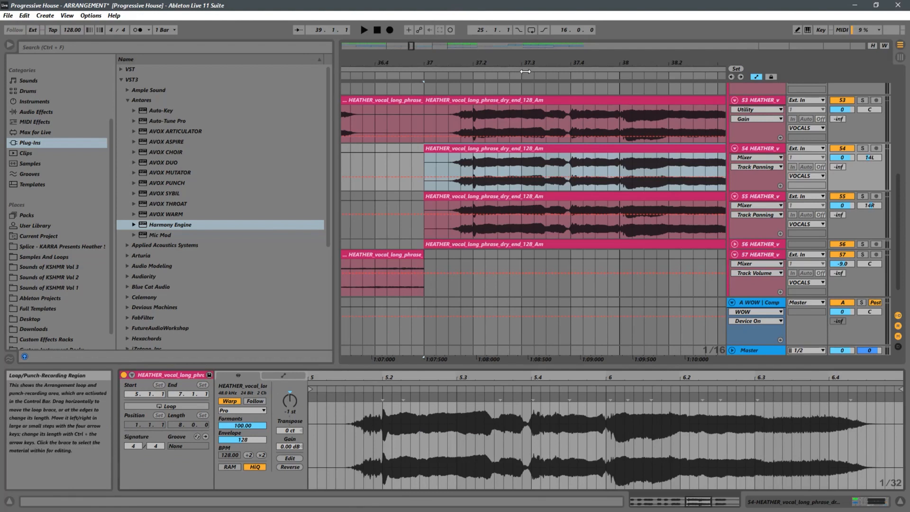
{"action": "left_click_drag", "start_coordinate": [537, 66], "coordinate": [477, 41]}
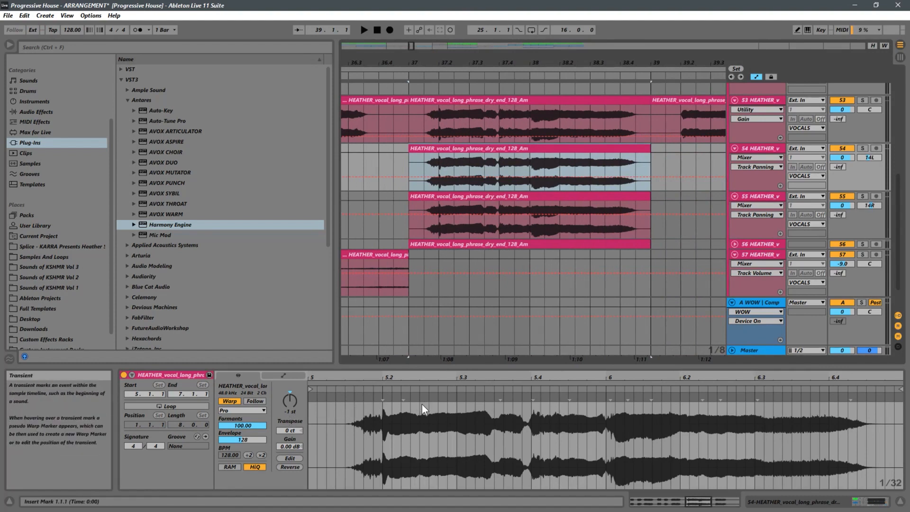
{"action": "right_click", "coordinate": [479, 153]}
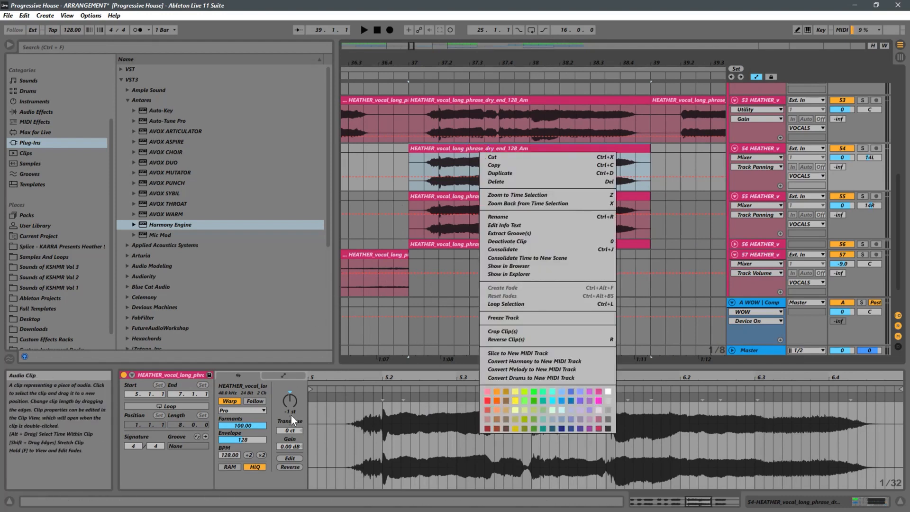
{"action": "left_click", "coordinate": [515, 318]}
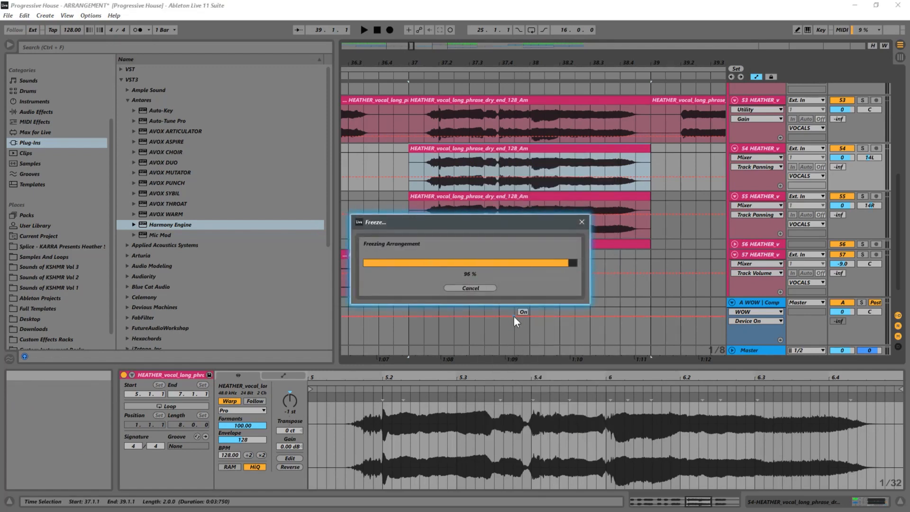
{"action": "key", "text": "ctrl+z"}
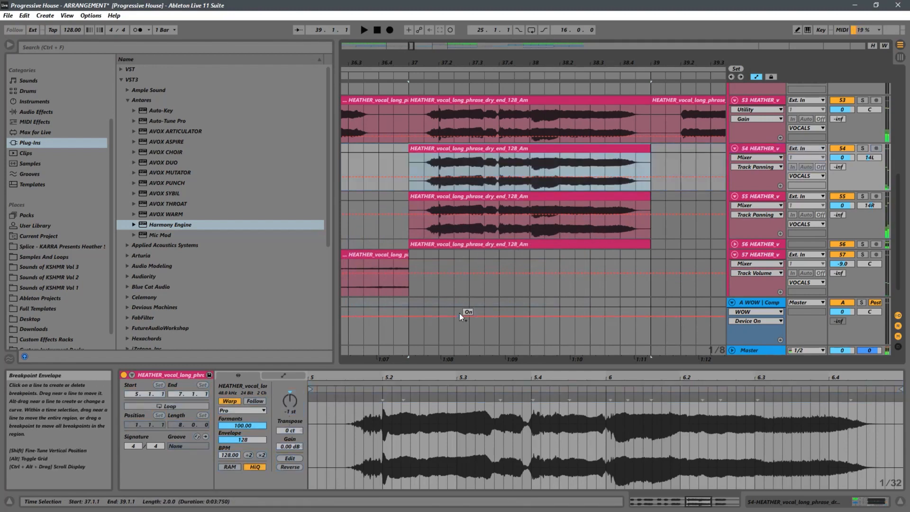
Consolidate the vocal clip on the first harmony track.
{"action": "right_click", "coordinate": [479, 143]}
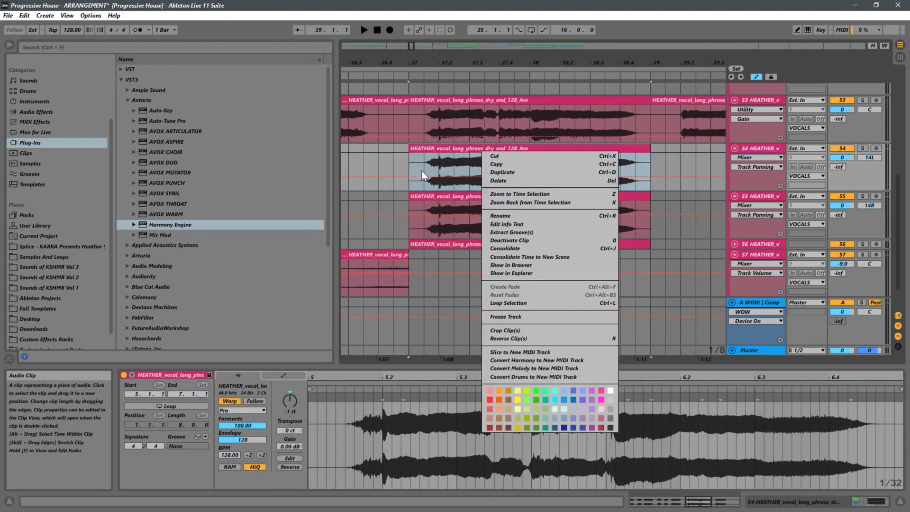
{"action": "left_click", "coordinate": [506, 246]}
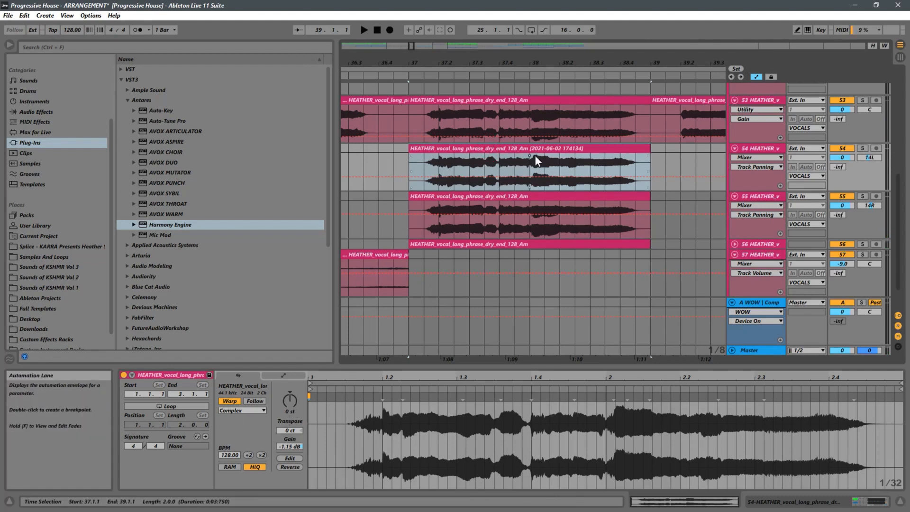
Replace the second harmony track's clip with a copy of the consolidated clip, transposing the second track's clip 3 st and the first's -3 st.
{"action": "left_click_drag", "start_coordinate": [514, 149], "coordinate": [514, 196]}
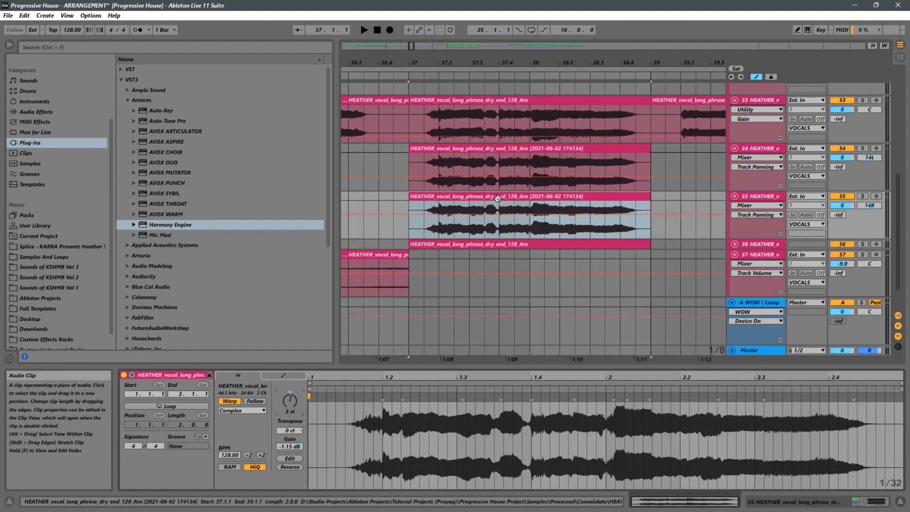
{"action": "left_click", "coordinate": [517, 152]}
{"action": "left_click", "coordinate": [289, 396]}
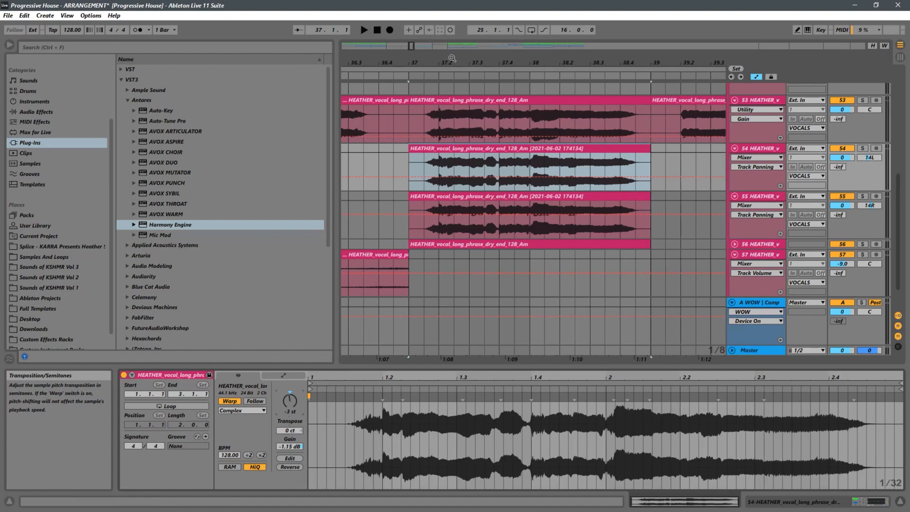
Turn off grid snapping, then nudge the first harmony clip slightly earlier and the second slightly later around beat 37.2.
{"action": "left_click_drag", "start_coordinate": [432, 60], "coordinate": [432, 118]}
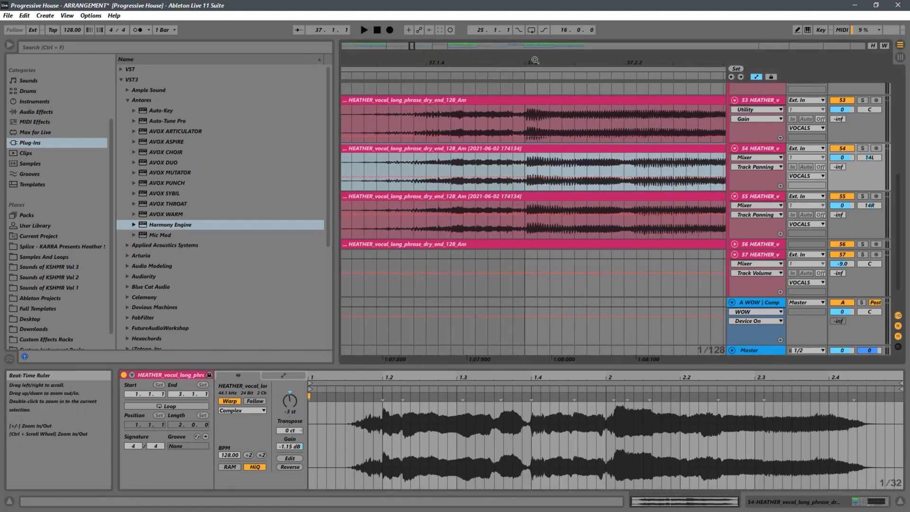
{"action": "left_click_drag", "start_coordinate": [535, 60], "coordinate": [534, 190]}
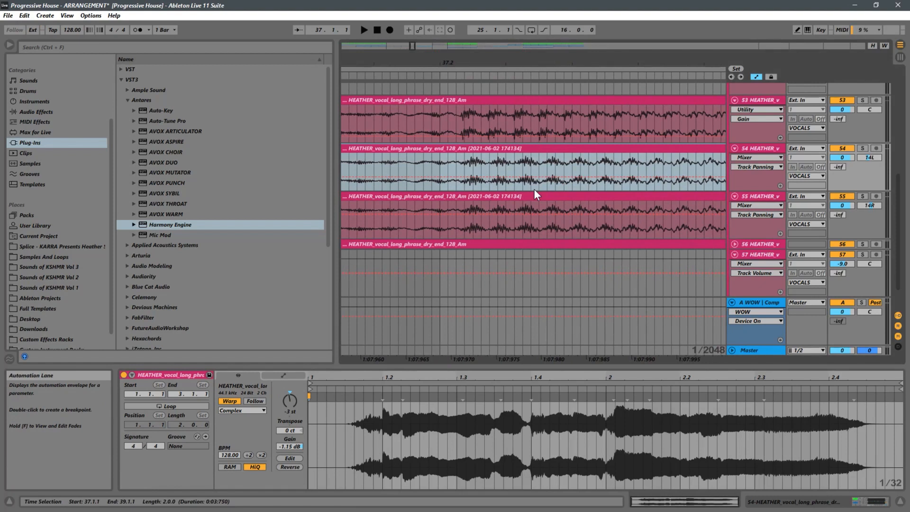
{"action": "key", "text": "ctrl+4"}
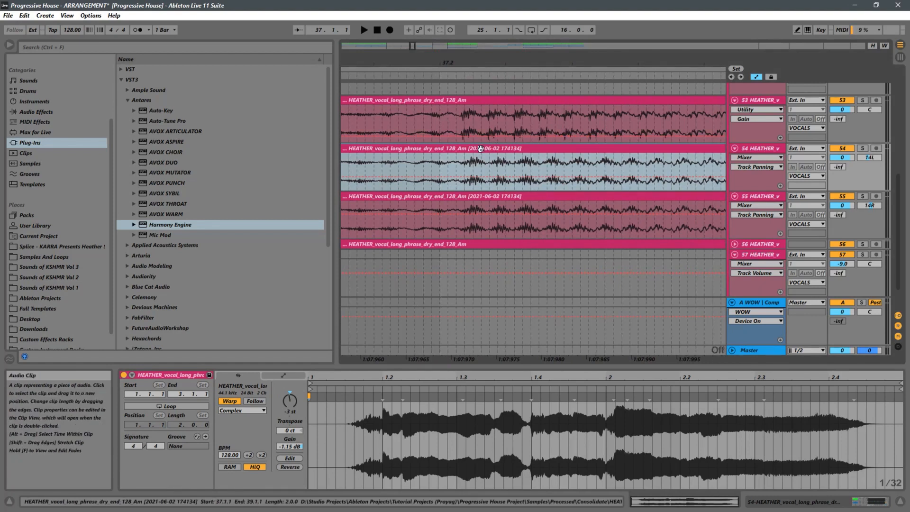
{"action": "left_click_drag", "start_coordinate": [477, 150], "coordinate": [464, 152]}
{"action": "left_click", "coordinate": [471, 198]}
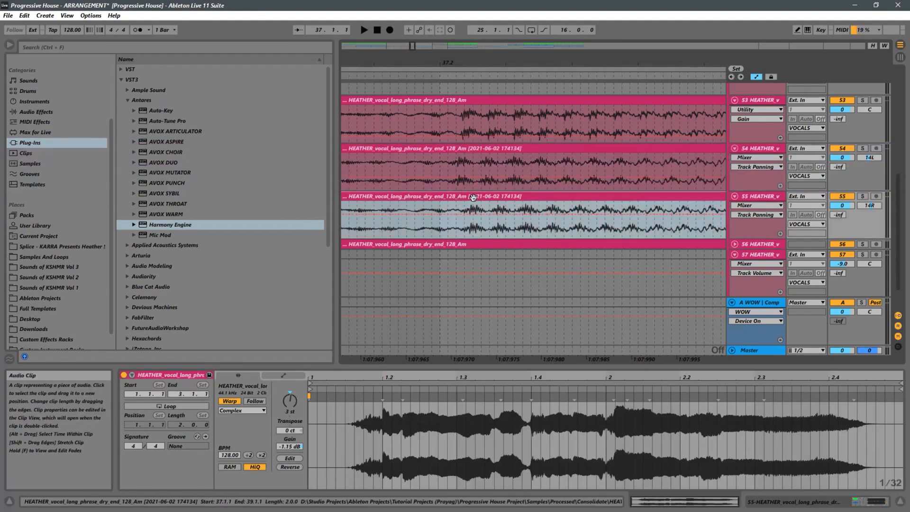
{"action": "left_click_drag", "start_coordinate": [485, 201], "coordinate": [486, 201]}
{"action": "scroll", "coordinate": [515, 145], "scroll_direction": "down", "scroll_amount": 10}
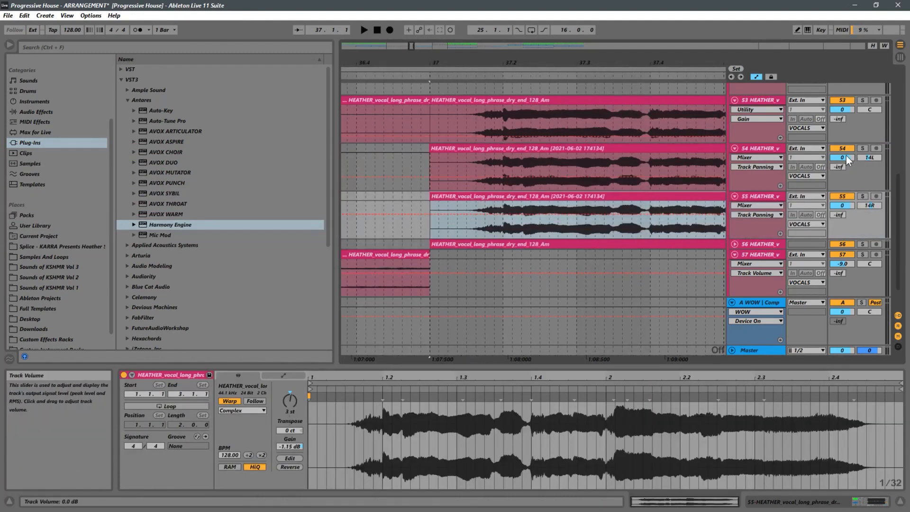
Lower the Utility gain to -23.0 dB on the first harmony track and -25.4 dB on the second.
{"action": "left_click", "coordinate": [769, 149]}
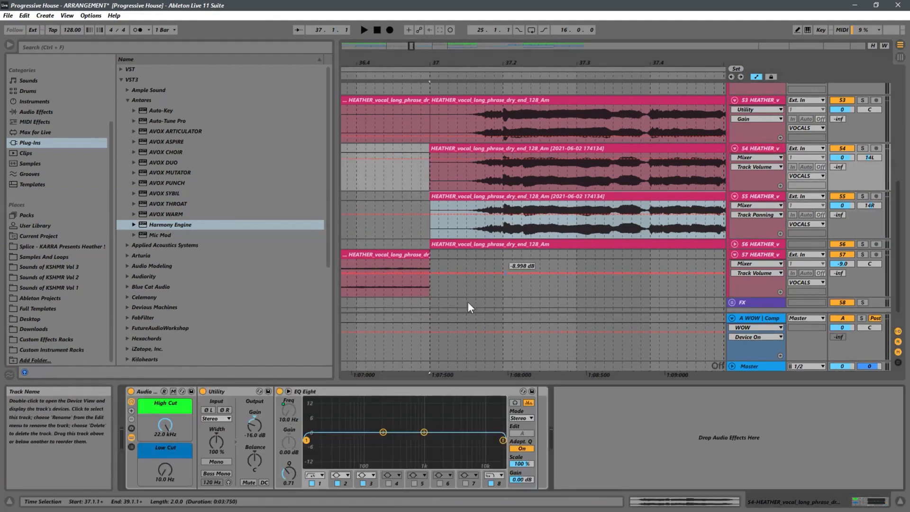
{"action": "left_click_drag", "start_coordinate": [259, 426], "coordinate": [251, 433]}
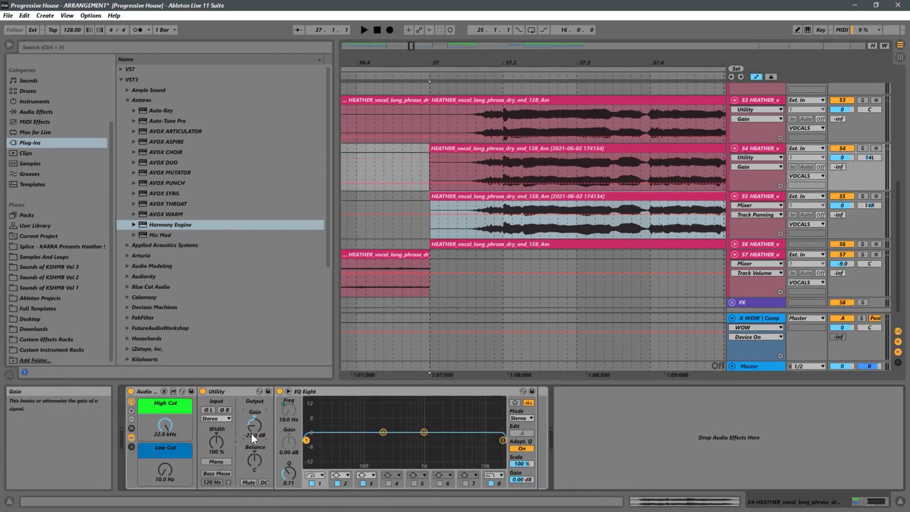
{"action": "left_click", "coordinate": [763, 199]}
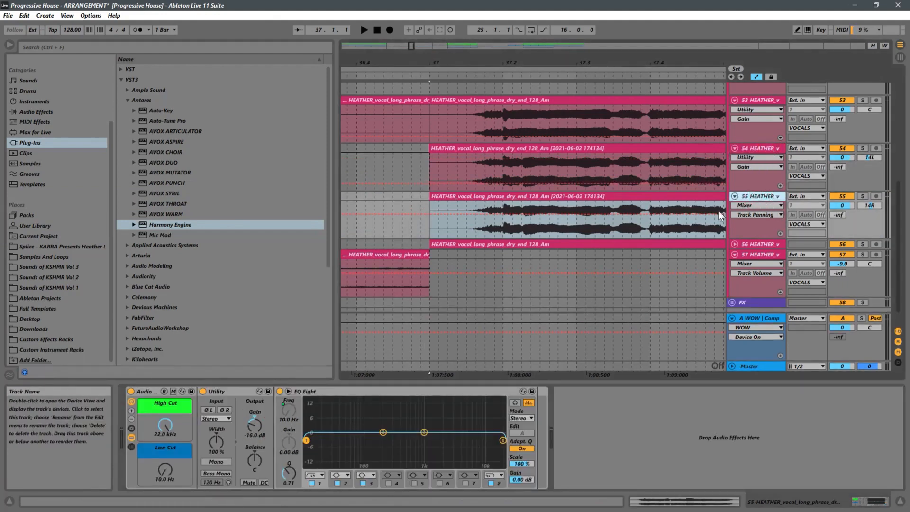
{"action": "left_click", "coordinate": [254, 419]}
{"action": "left_click_drag", "start_coordinate": [252, 425], "coordinate": [260, 422]}
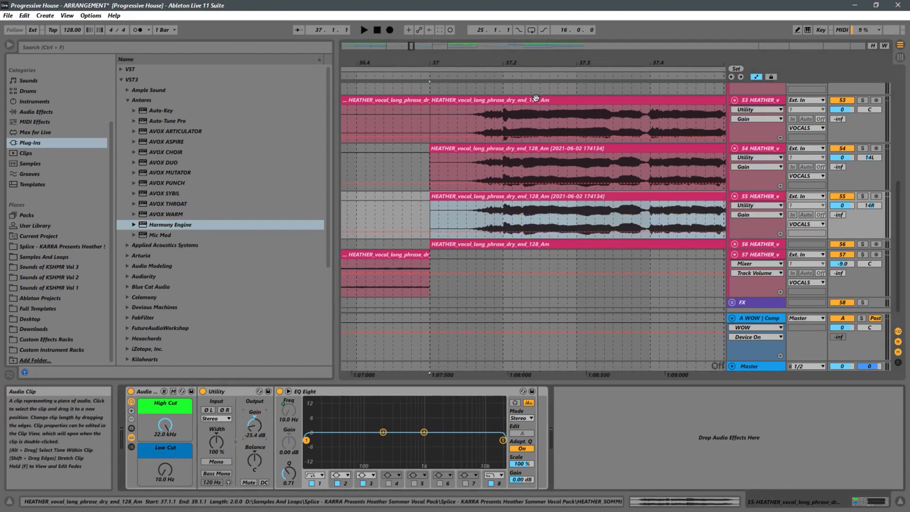
Restore the grid, compare with the lead track's level, and set the Utility gain to -29.4 dB and -31.7 dB on the first and second harmony tracks.
{"action": "left_click", "coordinate": [383, 167]}
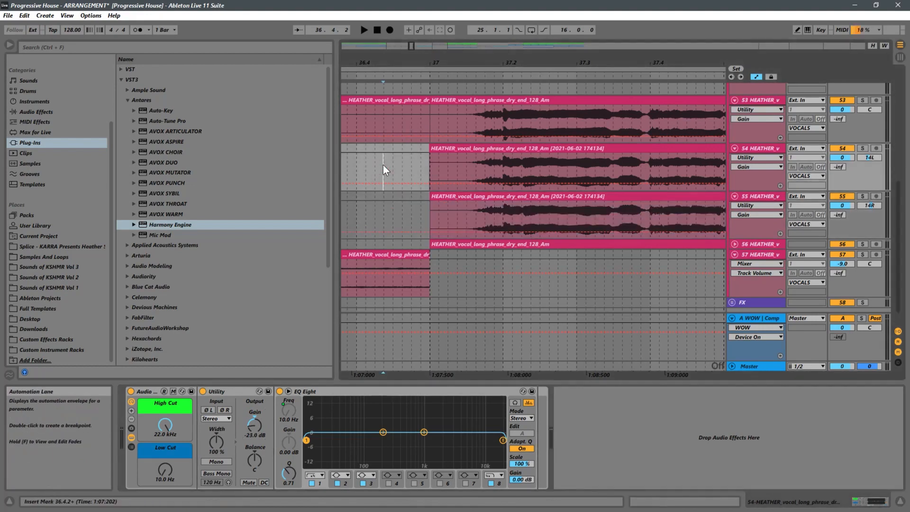
{"action": "left_click", "coordinate": [479, 100]}
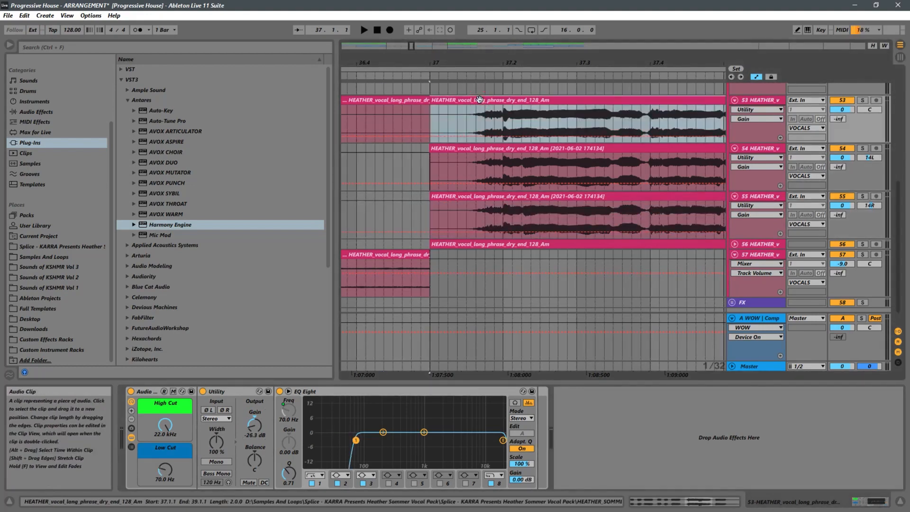
{"action": "left_click", "coordinate": [490, 164]}
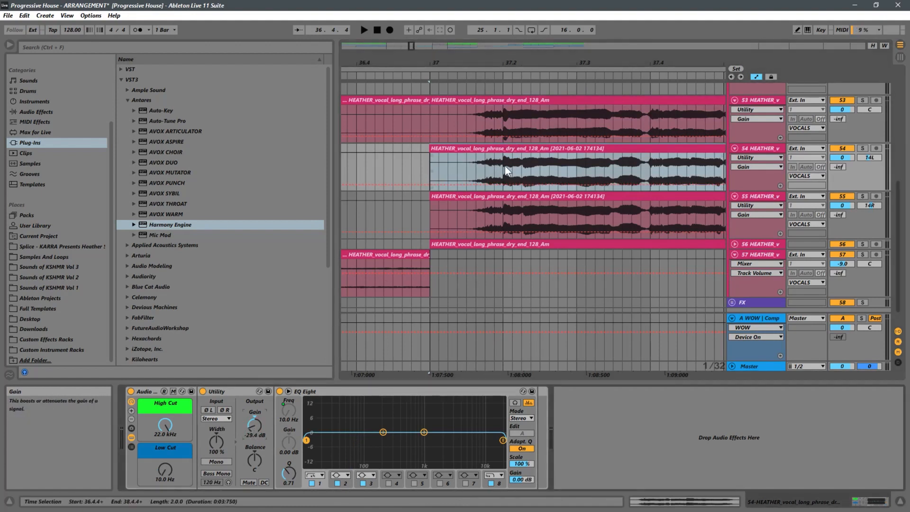
{"action": "left_click", "coordinate": [495, 195]}
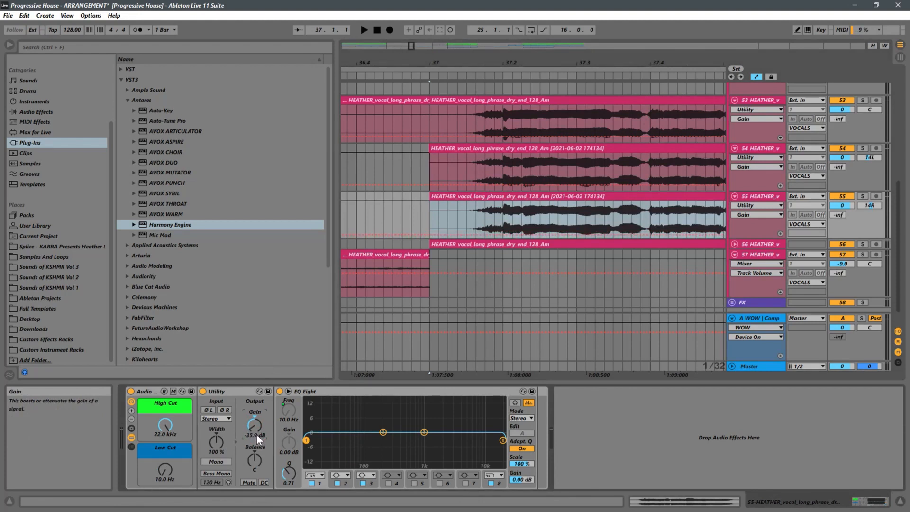
Play the phrase from bar 37 with both harmonies twice to check their balance against the lead.
{"action": "key", "text": "space"}
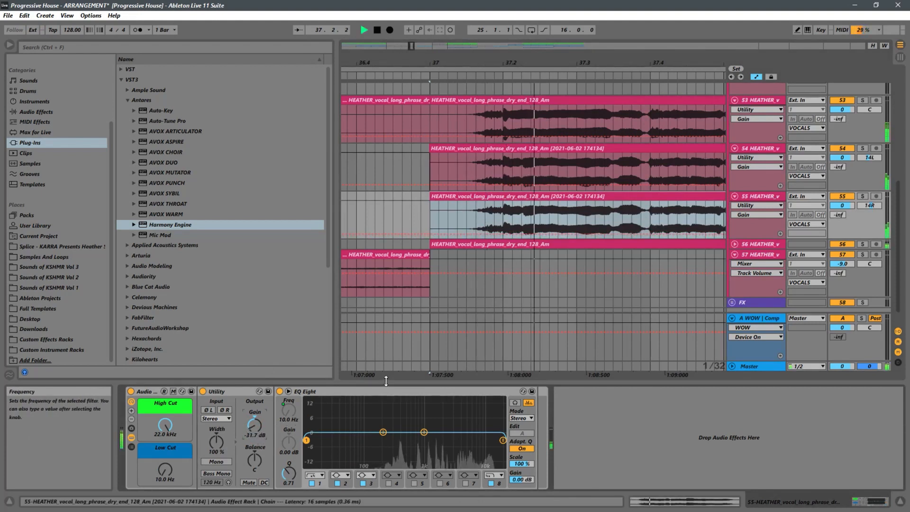
{"action": "scroll", "coordinate": [498, 106], "scroll_direction": "down", "scroll_amount": 5}
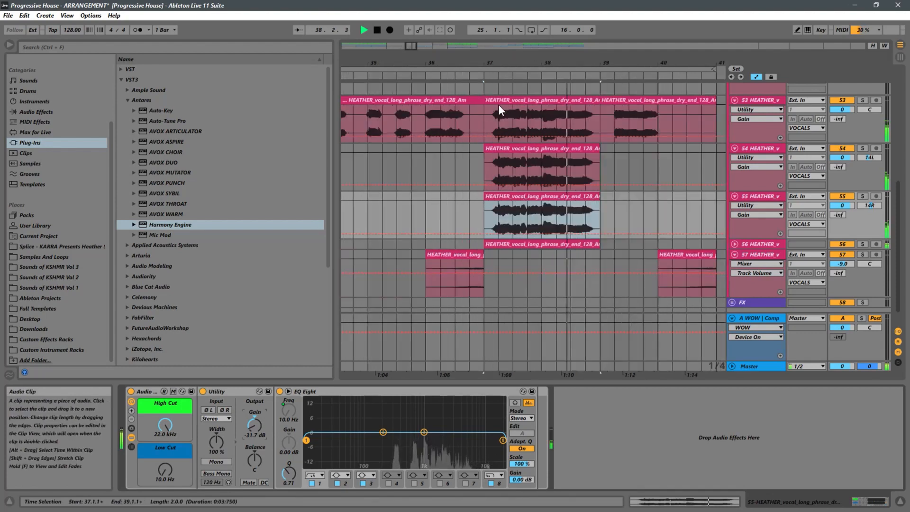
{"action": "key", "text": "space"}
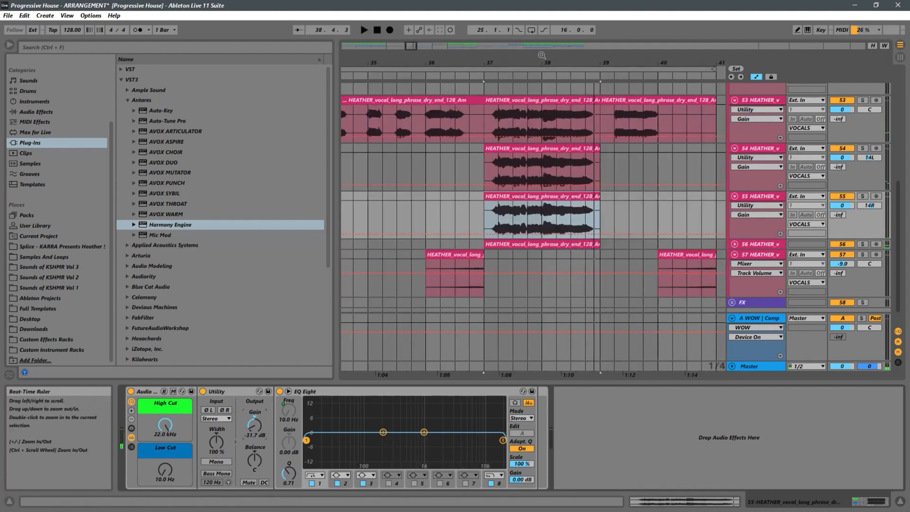
{"action": "scroll", "coordinate": [531, 83], "scroll_direction": "up", "scroll_amount": 3}
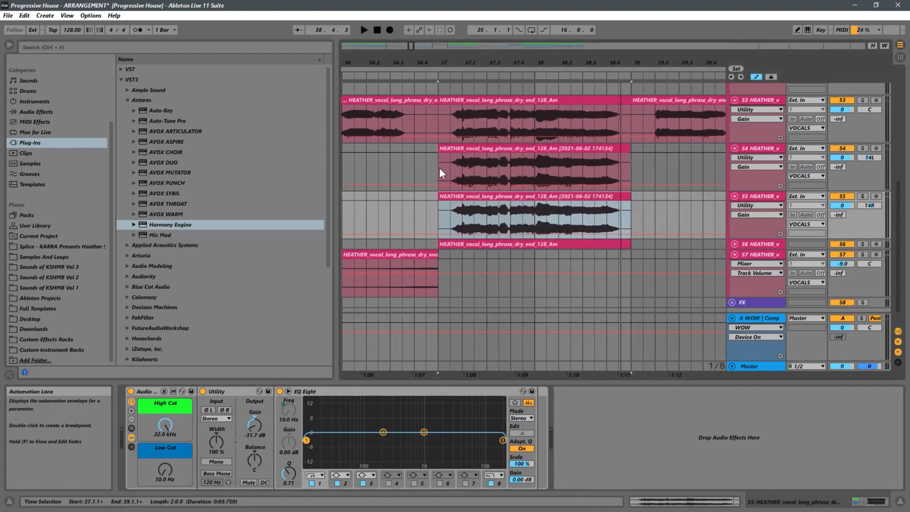
{"action": "left_click", "coordinate": [439, 167]}
{"action": "key", "text": "space"}
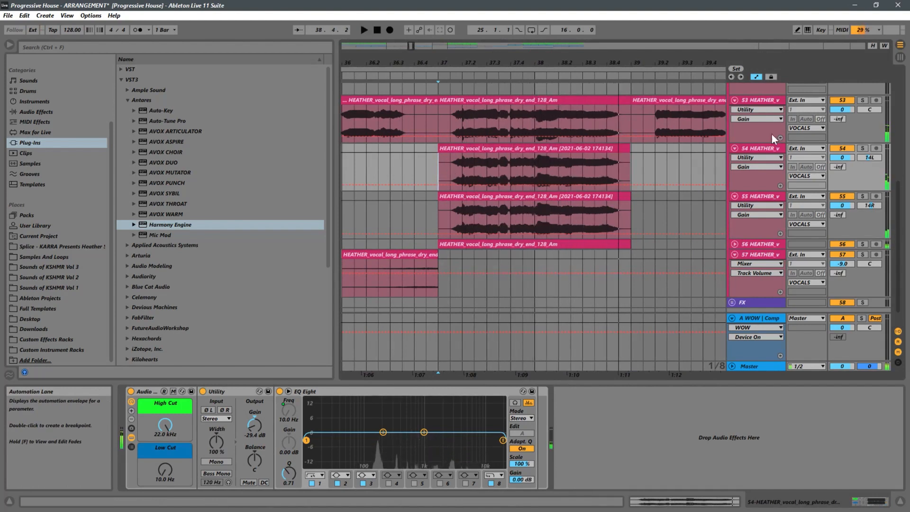
Group the two harmony tracks and assign the new group's color to its tracks and clips.
{"action": "left_click", "coordinate": [759, 198], "text": "shift"}
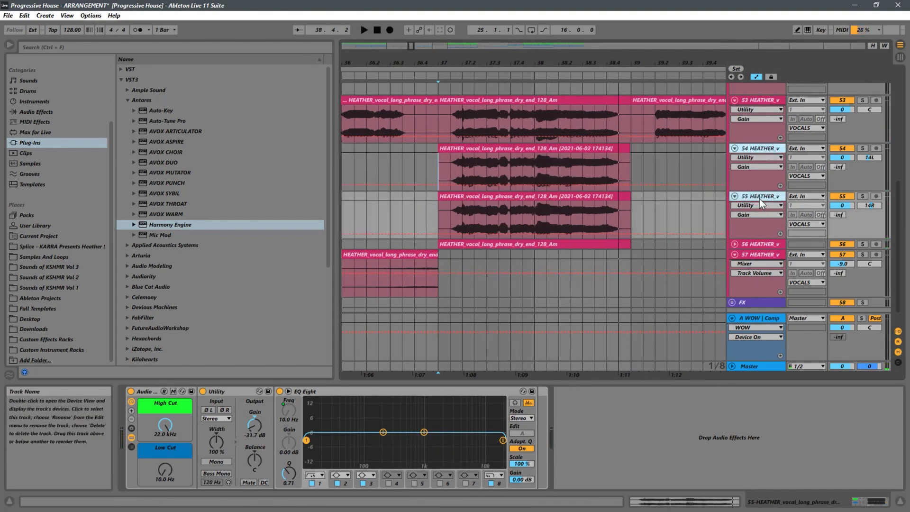
{"action": "key", "text": "ctrl+g"}
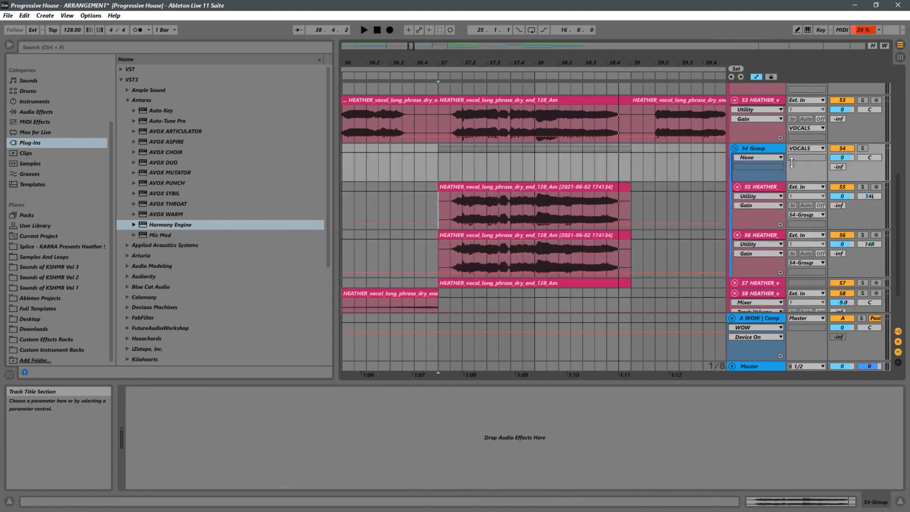
{"action": "right_click", "coordinate": [755, 146]}
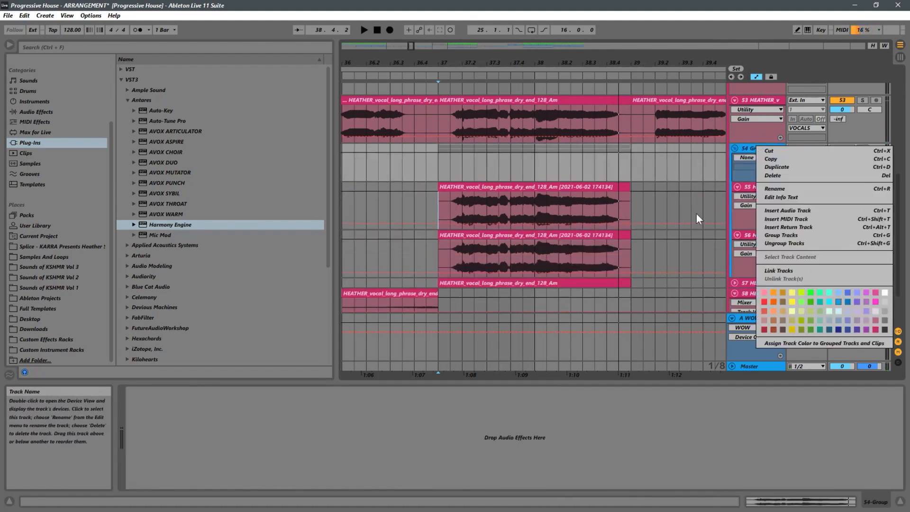
{"action": "left_click", "coordinate": [781, 340]}
Assign the VOCALS group's color to all of its grouped tracks and clips, including the new harmony group.
{"action": "right_click", "coordinate": [755, 101]}
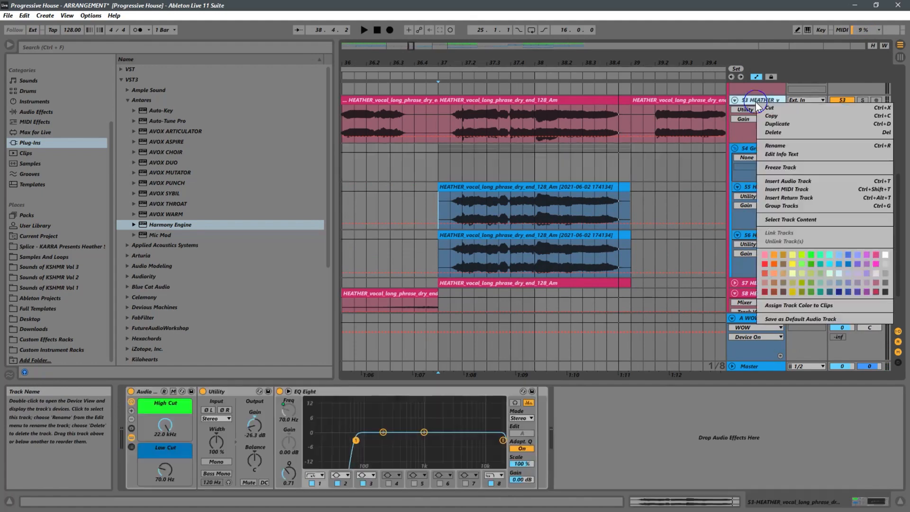
{"action": "left_click", "coordinate": [654, 190]}
{"action": "scroll", "coordinate": [684, 198], "scroll_direction": "up", "scroll_amount": 6}
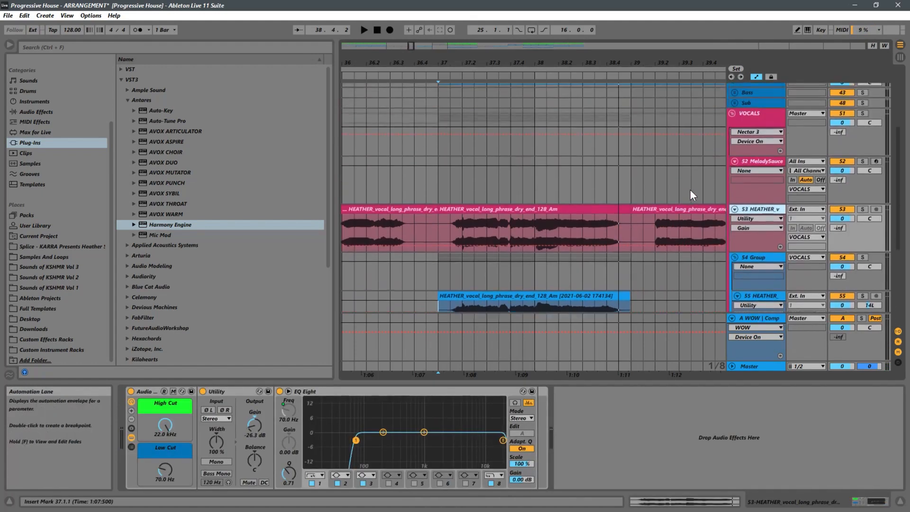
{"action": "right_click", "coordinate": [767, 173]}
{"action": "left_click", "coordinate": [797, 373]}
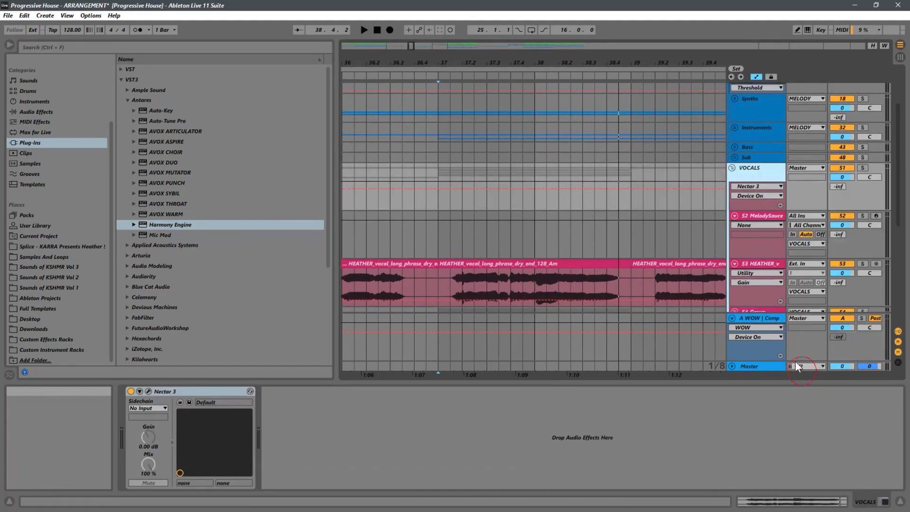
{"action": "scroll", "coordinate": [652, 193], "scroll_direction": "down", "scroll_amount": 5}
{"action": "scroll", "coordinate": [678, 197], "scroll_direction": "down", "scroll_amount": 1}
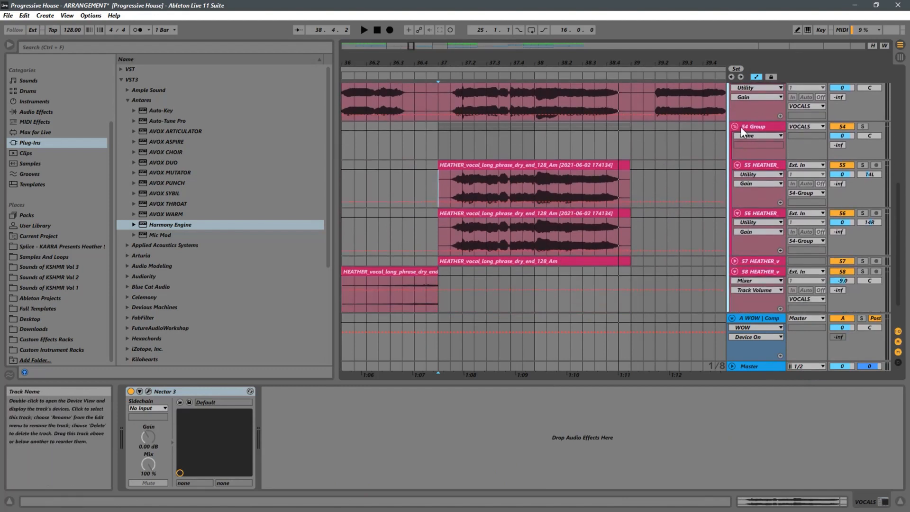
Add Chorus-Ensemble from the Pitch & Modulation audio effects to the new harmony group.
{"action": "left_click", "coordinate": [735, 126]}
{"action": "left_click", "coordinate": [755, 127]}
{"action": "left_click", "coordinate": [734, 127]}
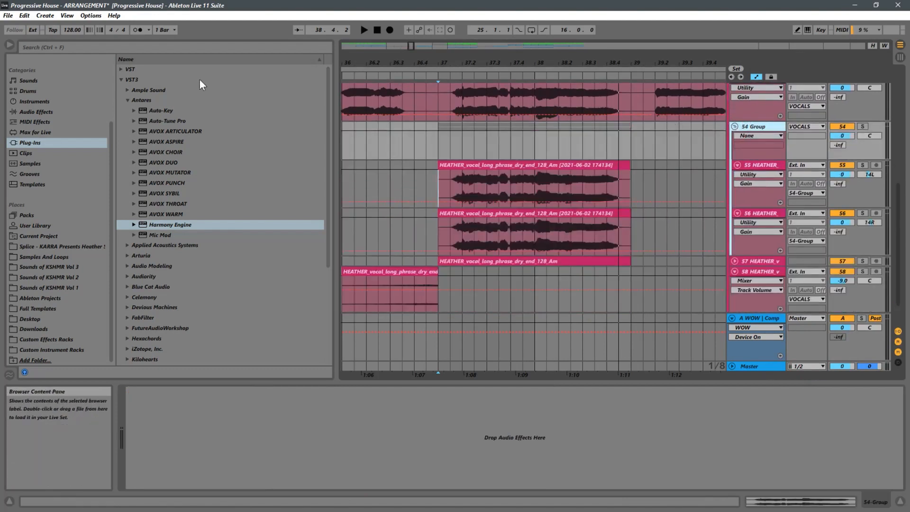
{"action": "left_click", "coordinate": [123, 79]}
{"action": "left_click", "coordinate": [89, 110]}
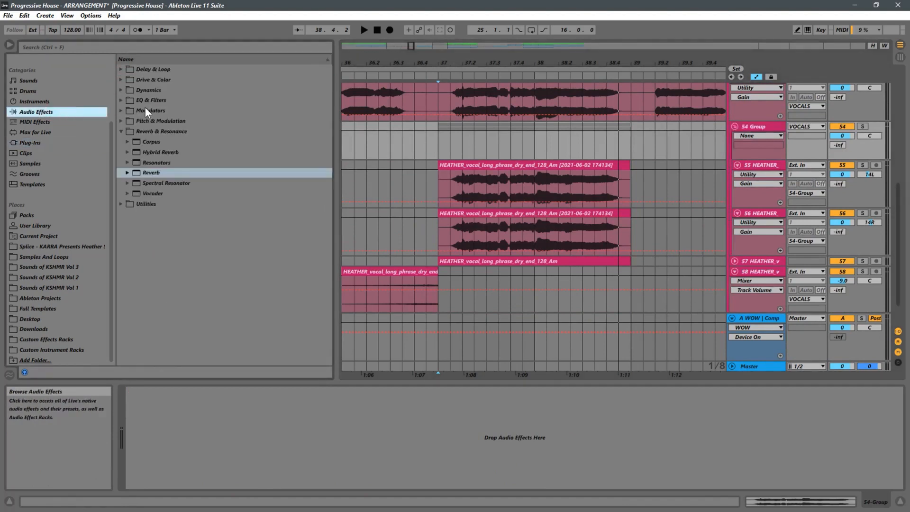
{"action": "left_click", "coordinate": [121, 131]}
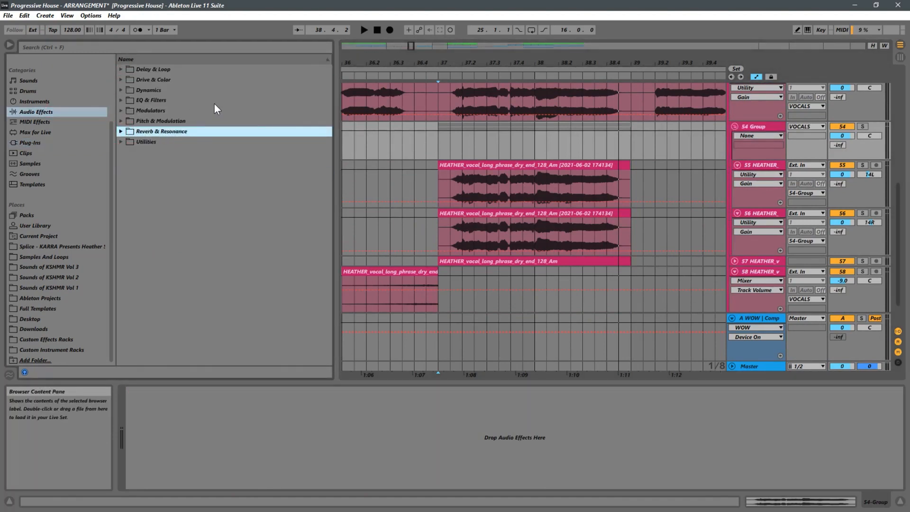
{"action": "left_click", "coordinate": [150, 91]}
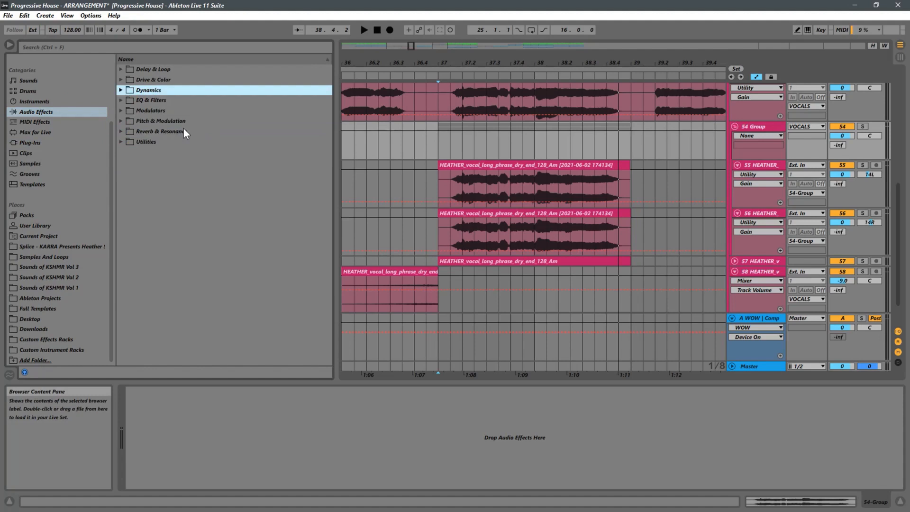
{"action": "left_click", "coordinate": [121, 131]}
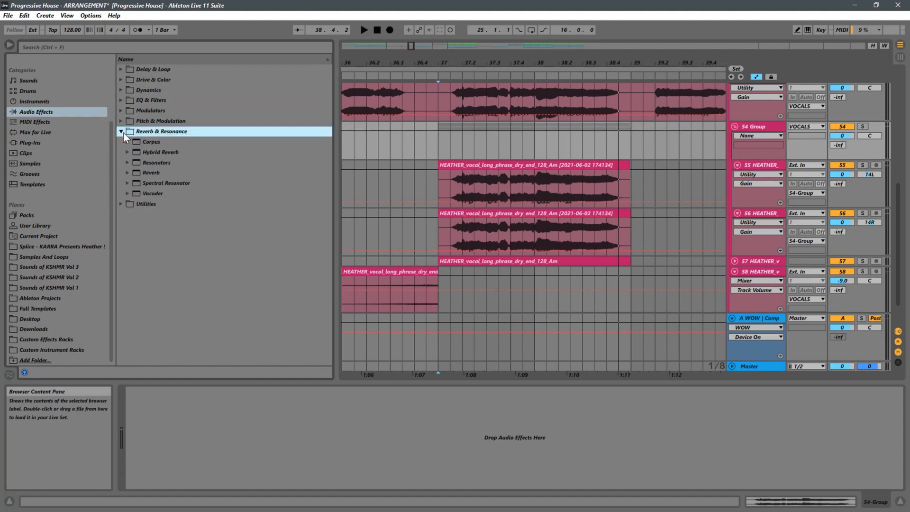
{"action": "left_click", "coordinate": [121, 121]}
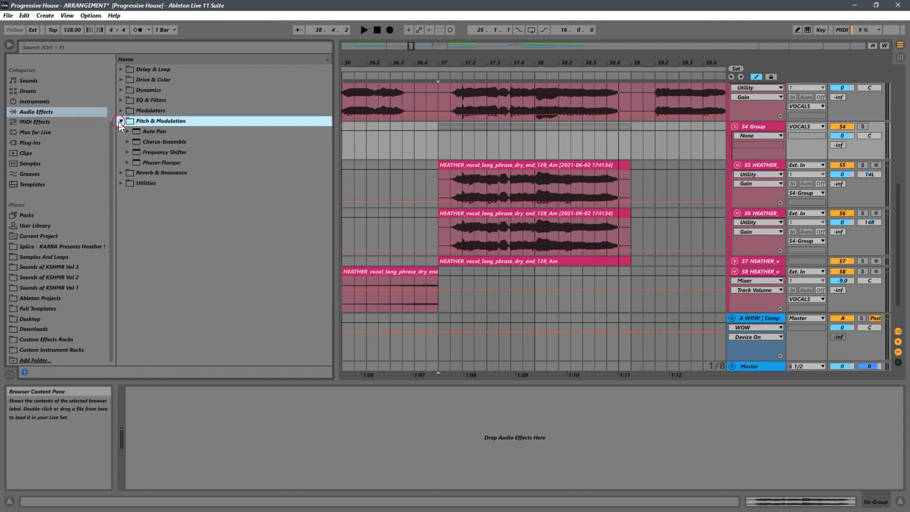
{"action": "left_click", "coordinate": [137, 142]}
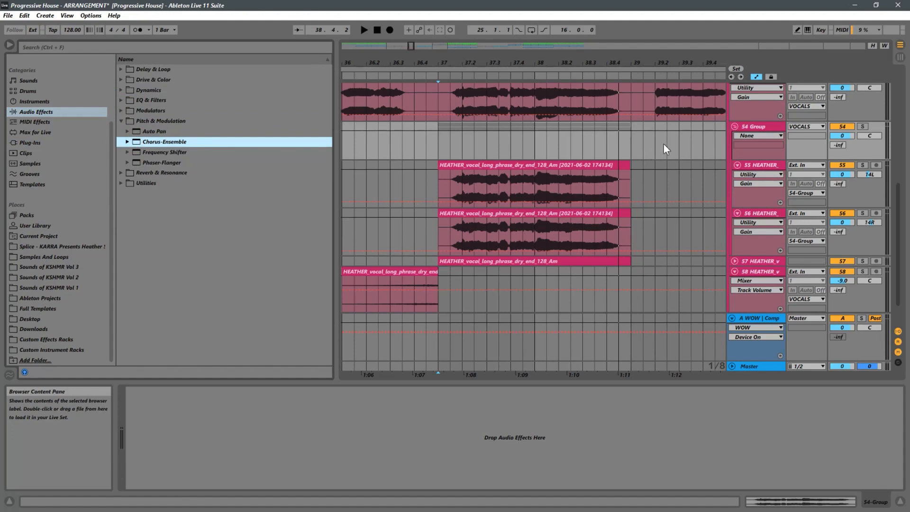
During playback, try Chorus-Ensemble in Ensemble mode with rate 1.29 Hz, amount 83 %, feedback 39 % and dry/wet 81 %.
{"action": "key", "text": "space"}
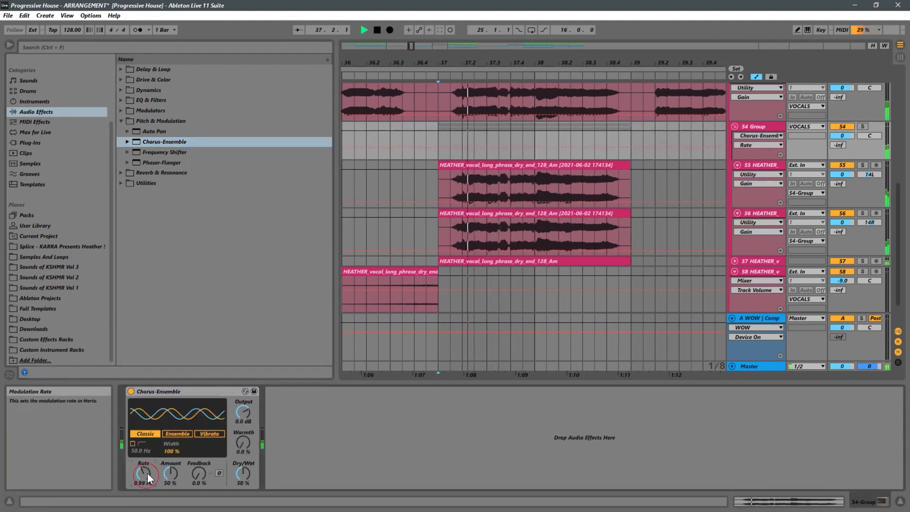
{"action": "left_click_drag", "start_coordinate": [144, 473], "coordinate": [208, 448]}
{"action": "left_click", "coordinate": [177, 433]}
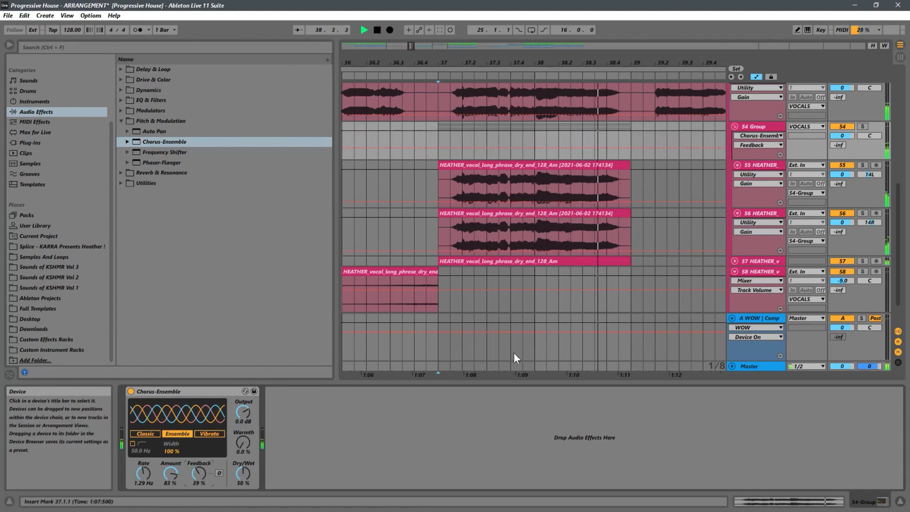
{"action": "left_click", "coordinate": [766, 127]}
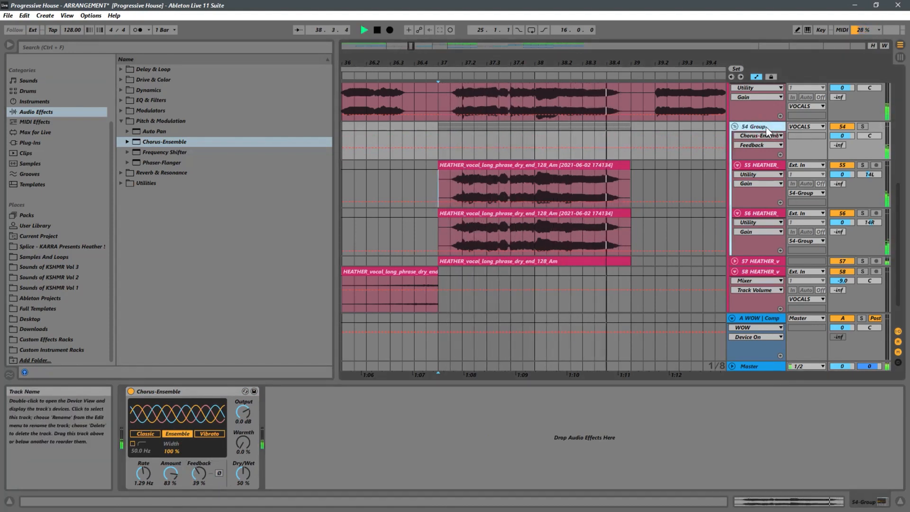
{"action": "left_click_drag", "start_coordinate": [247, 471], "coordinate": [263, 455]}
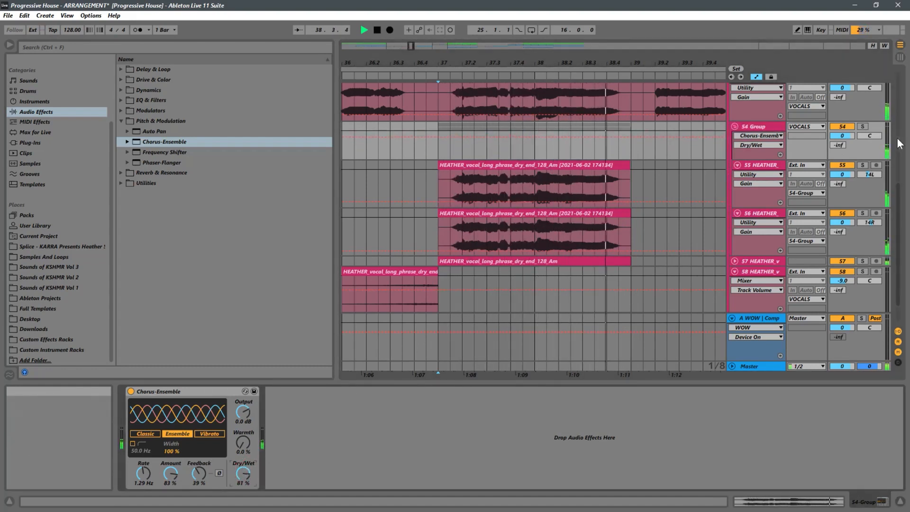
Solo the harmony group and set Chorus-Ensemble to Classic mode with rate 0.13 Hz, amount 41 %, feedback 0 % and dry/wet 50 %.
{"action": "left_click", "coordinate": [862, 127]}
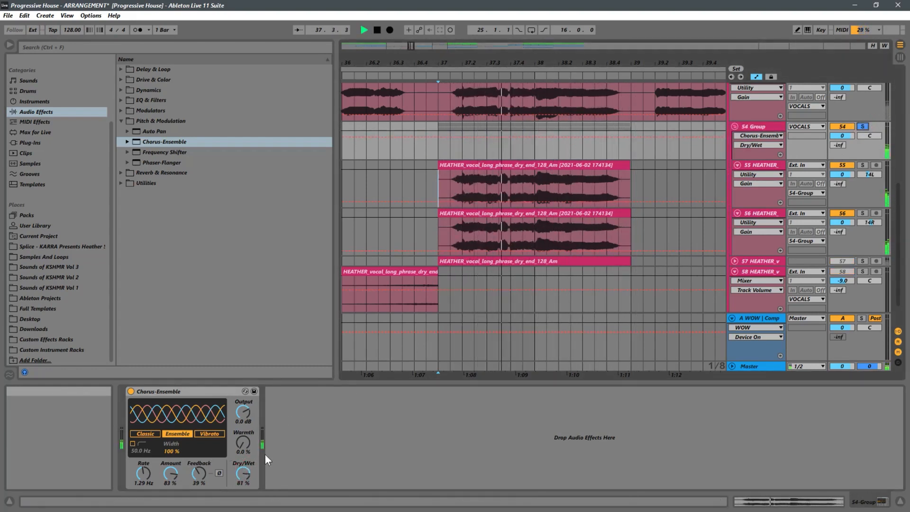
{"action": "left_click_drag", "start_coordinate": [243, 472], "coordinate": [241, 493]}
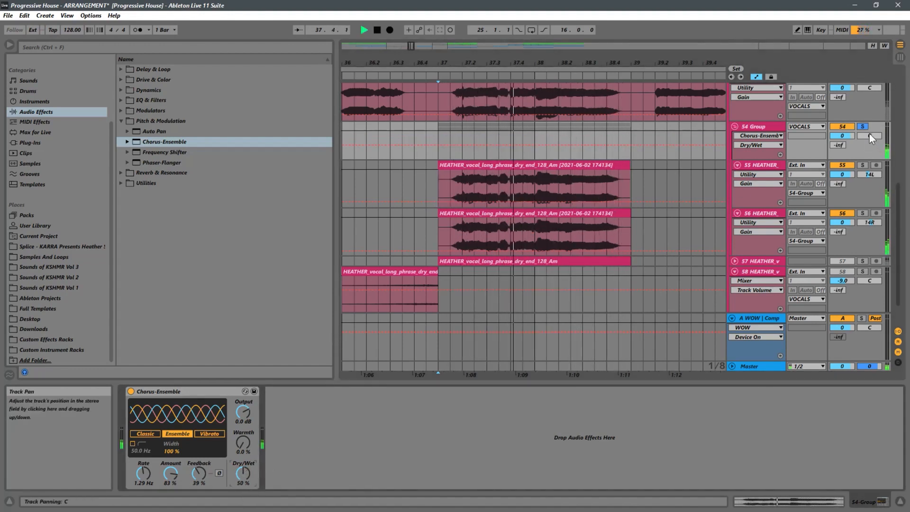
{"action": "left_click", "coordinate": [169, 476]}
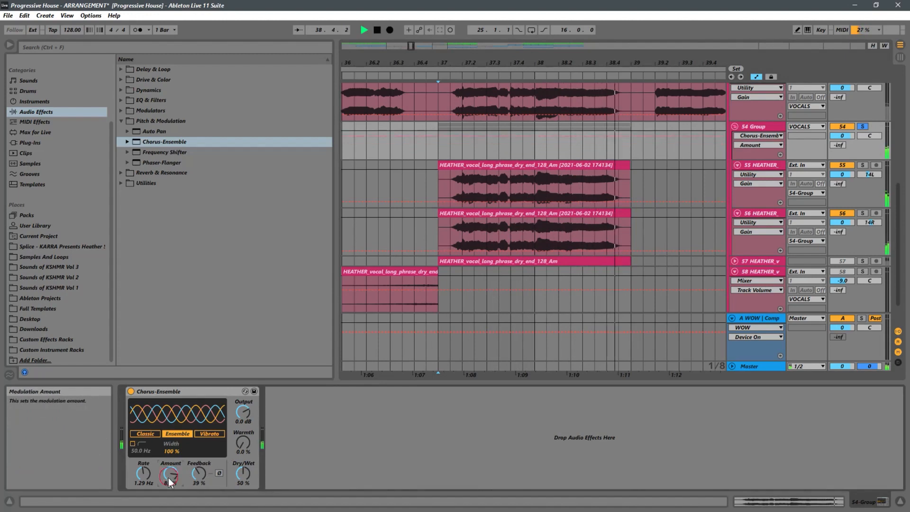
{"action": "left_click_drag", "start_coordinate": [168, 476], "coordinate": [170, 495]}
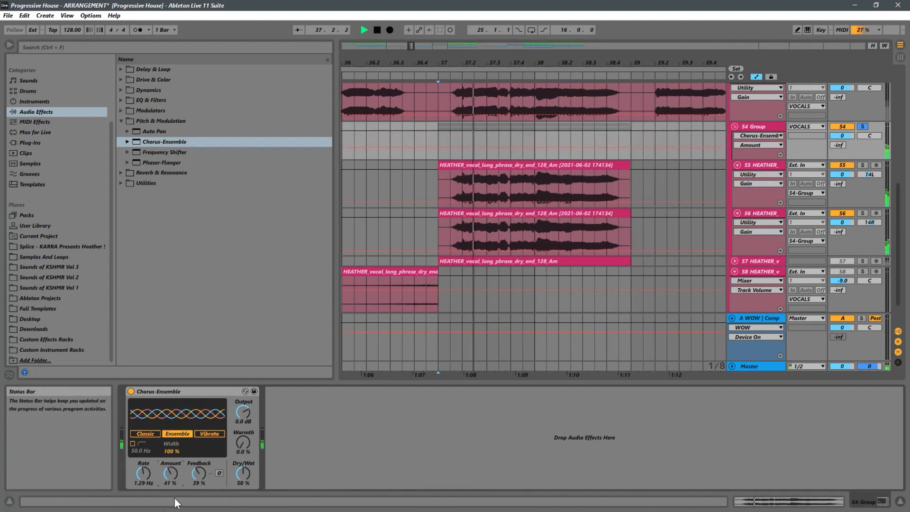
{"action": "left_click_drag", "start_coordinate": [197, 481], "coordinate": [141, 496]}
{"action": "left_click", "coordinate": [151, 434]}
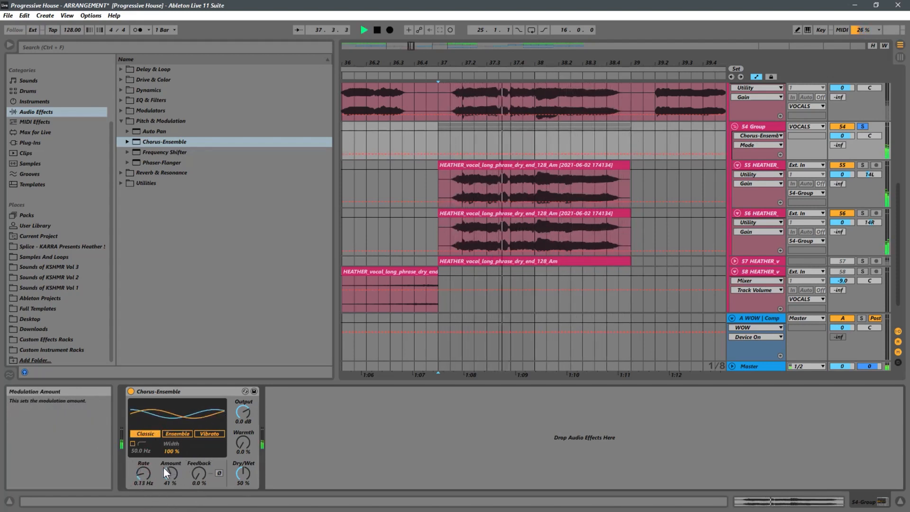
Unsolo the harmony group, replay the phrase from bar 37 with the lead, and set the group's track volume to 2.7 dB.
{"action": "left_click", "coordinate": [862, 127]}
{"action": "key", "text": "space"}
{"action": "key", "text": "space"}
{"action": "scroll", "coordinate": [761, 160], "scroll_direction": "up", "scroll_amount": 4}
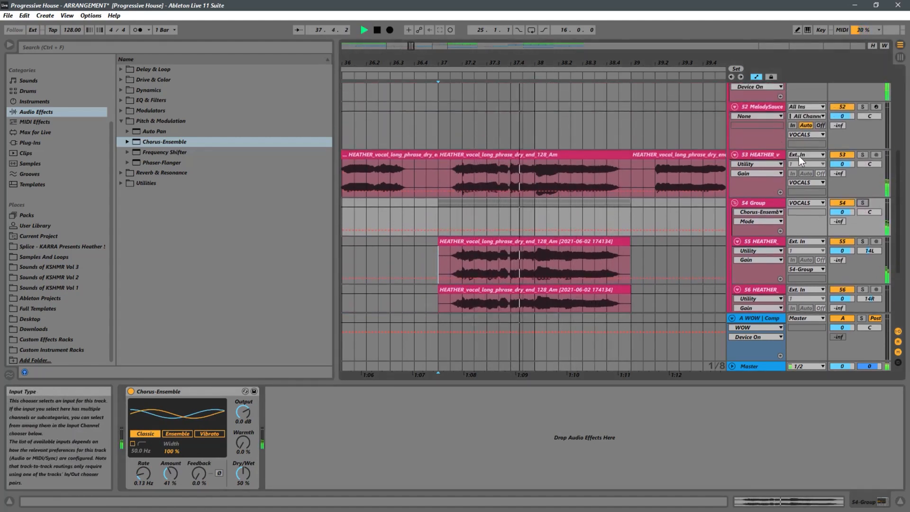
{"action": "scroll", "coordinate": [798, 155], "scroll_direction": "down", "scroll_amount": 3}
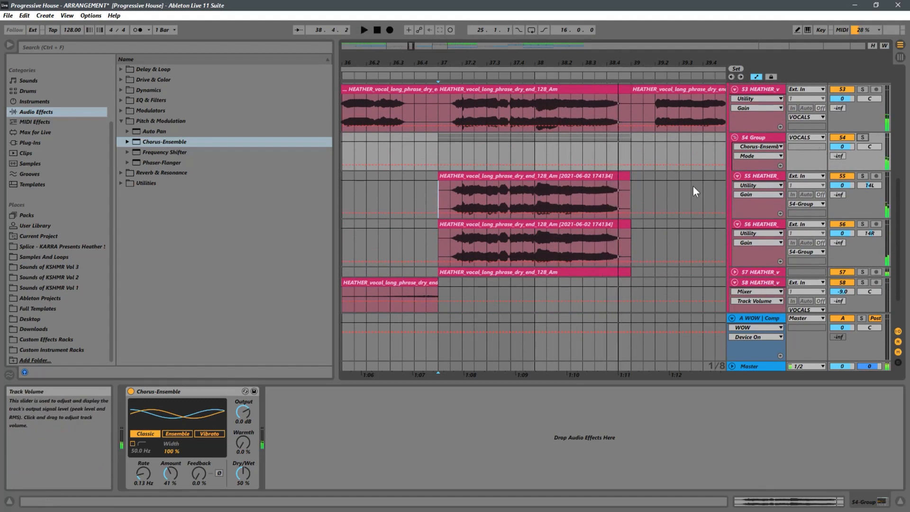
{"action": "key", "text": "space"}
{"action": "key", "text": "space"}
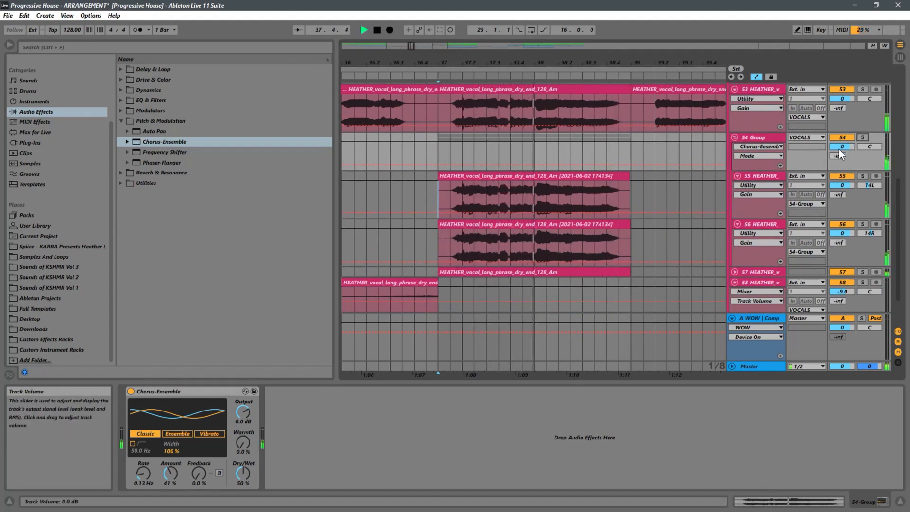
{"action": "left_click_drag", "start_coordinate": [839, 148], "coordinate": [857, 138]}
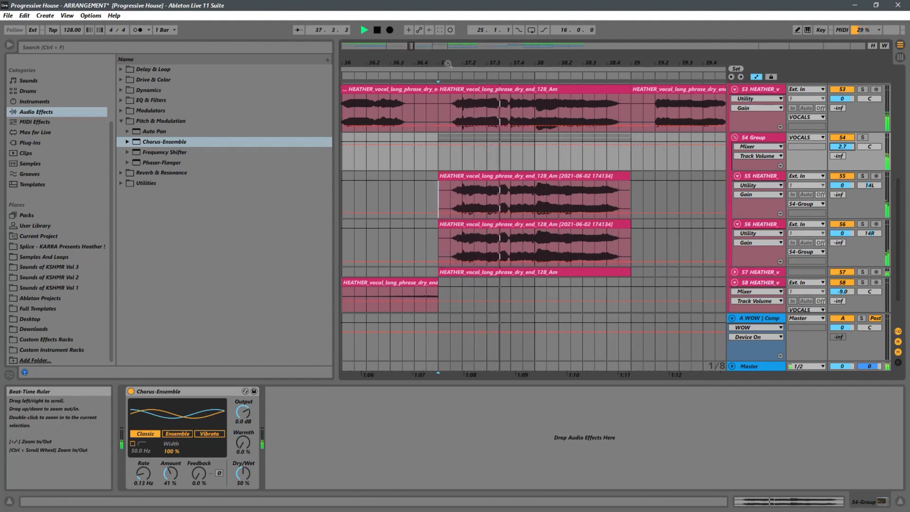
Stop playback and examine how the lead and harmony clips line up, across the whole vocal section and closely at the start of bar 37.
{"action": "scroll", "coordinate": [417, 163], "scroll_direction": "down", "scroll_amount": 5}
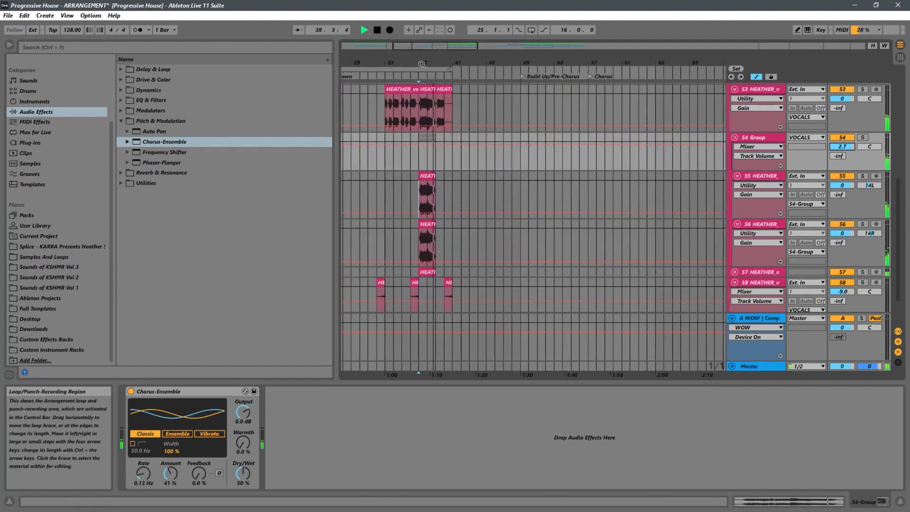
{"action": "key", "text": "space"}
{"action": "left_click_drag", "start_coordinate": [425, 63], "coordinate": [516, 130]}
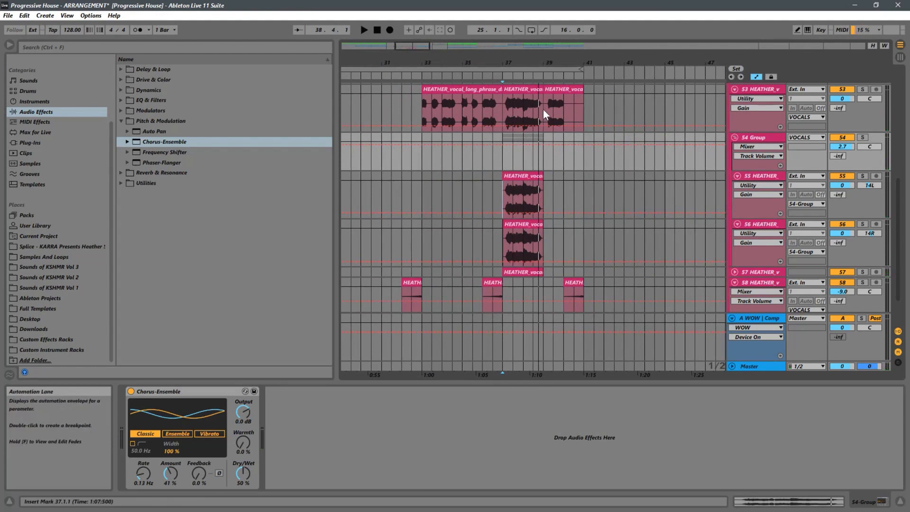
{"action": "scroll", "coordinate": [761, 136], "scroll_direction": "down", "scroll_amount": 3}
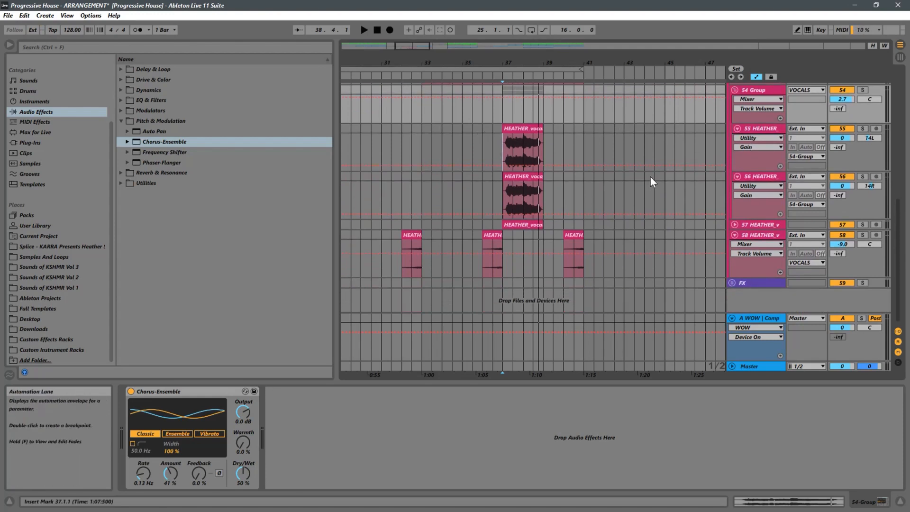
{"action": "scroll", "coordinate": [559, 183], "scroll_direction": "up", "scroll_amount": 8}
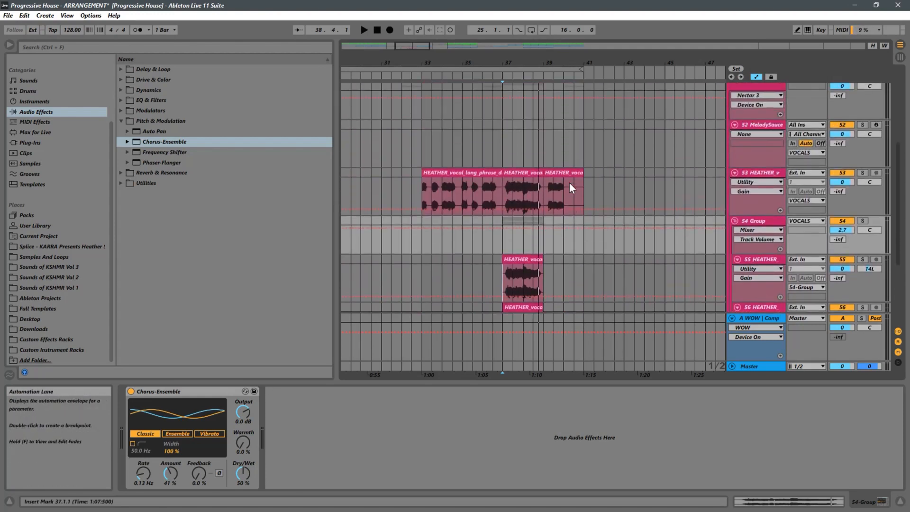
{"action": "scroll", "coordinate": [570, 183], "scroll_direction": "down", "scroll_amount": 6}
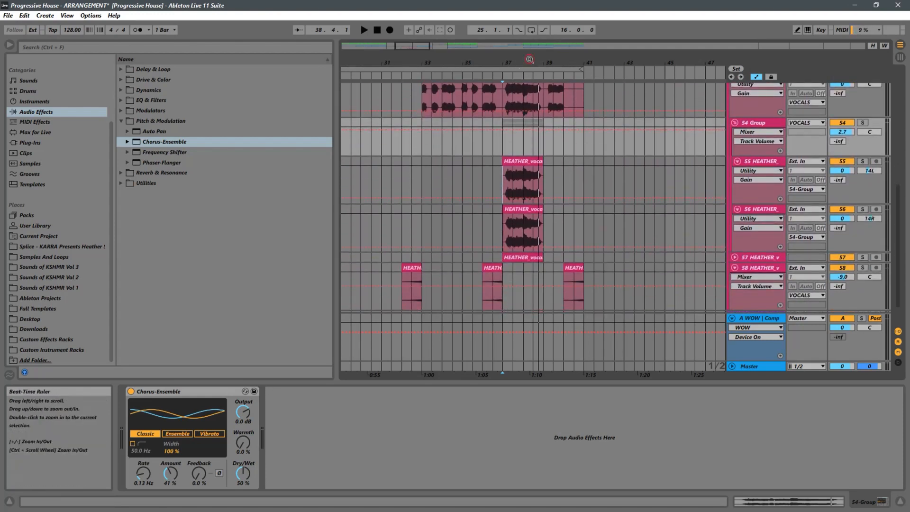
{"action": "left_click_drag", "start_coordinate": [529, 60], "coordinate": [455, 176]}
{"action": "left_click", "coordinate": [405, 178]}
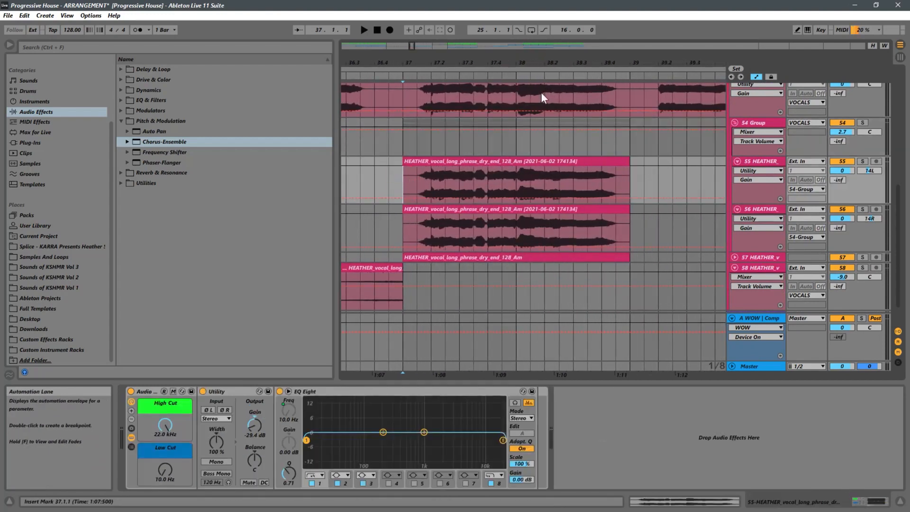
{"action": "left_click_drag", "start_coordinate": [429, 62], "coordinate": [460, 135]}
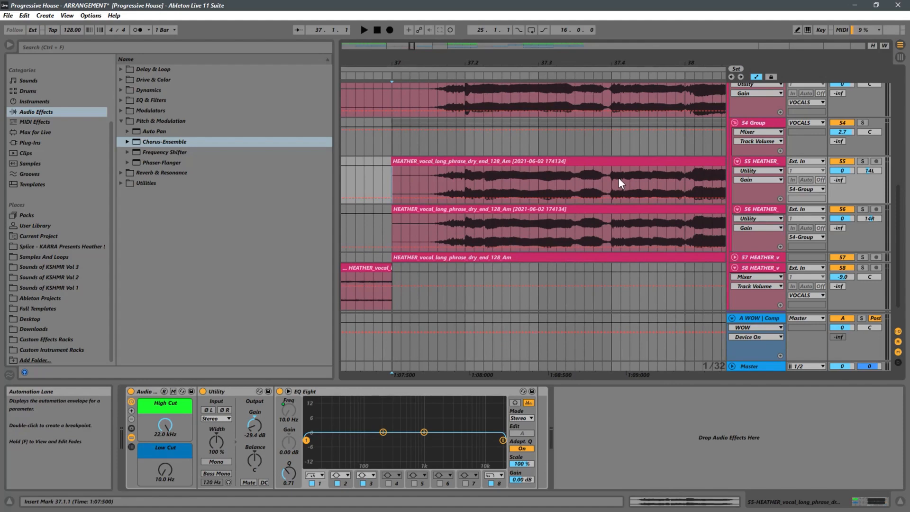
{"action": "left_click_drag", "start_coordinate": [468, 59], "coordinate": [496, 107]}
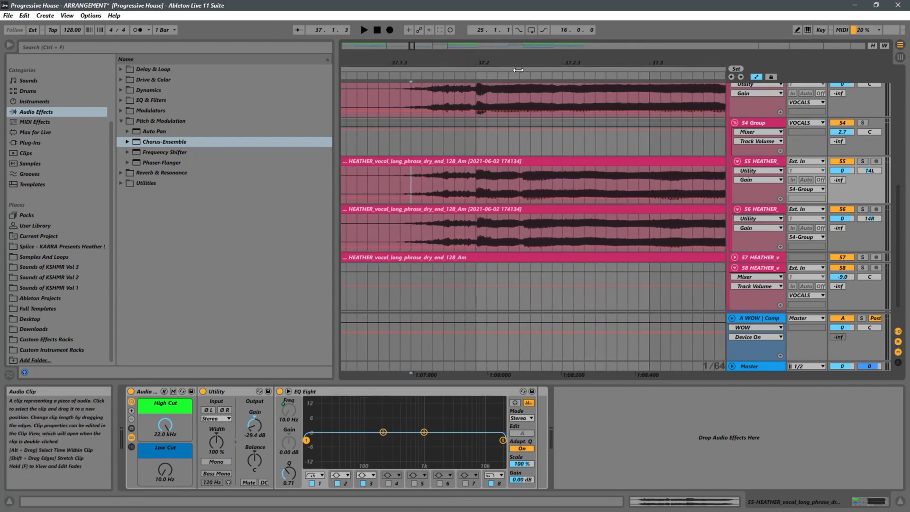
Compare the lead and harmony waveforms closely around beat 37.2, and place the insert marker at the start of bar 37.
{"action": "left_click_drag", "start_coordinate": [483, 61], "coordinate": [535, 167]}
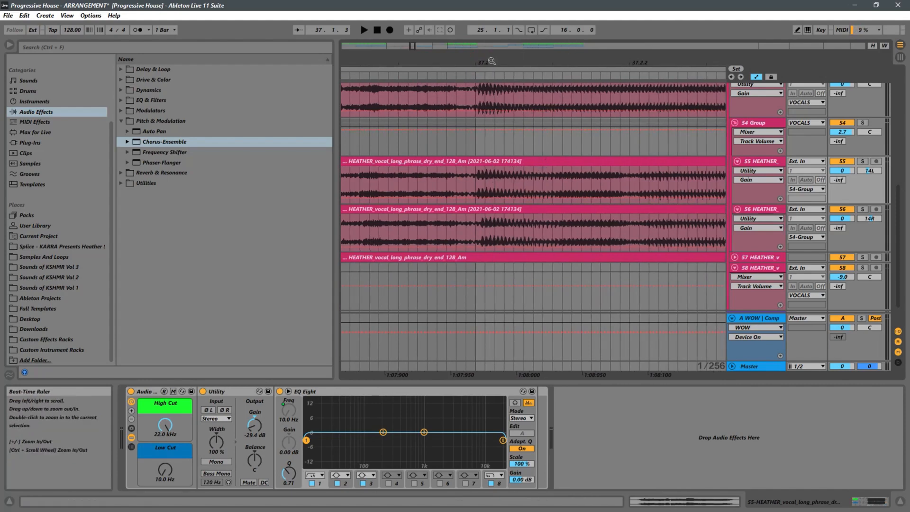
{"action": "scroll", "coordinate": [472, 242], "scroll_direction": "up", "scroll_amount": 2}
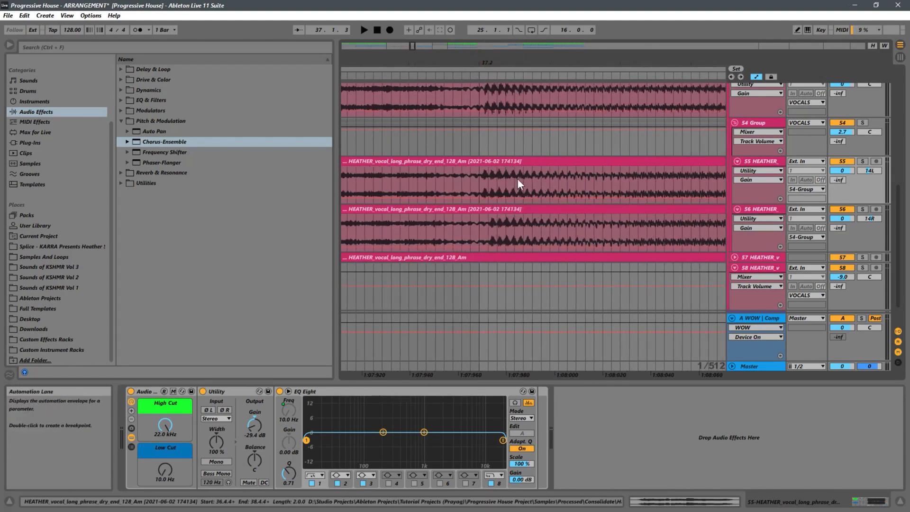
{"action": "scroll", "coordinate": [502, 186], "scroll_direction": "down", "scroll_amount": 6}
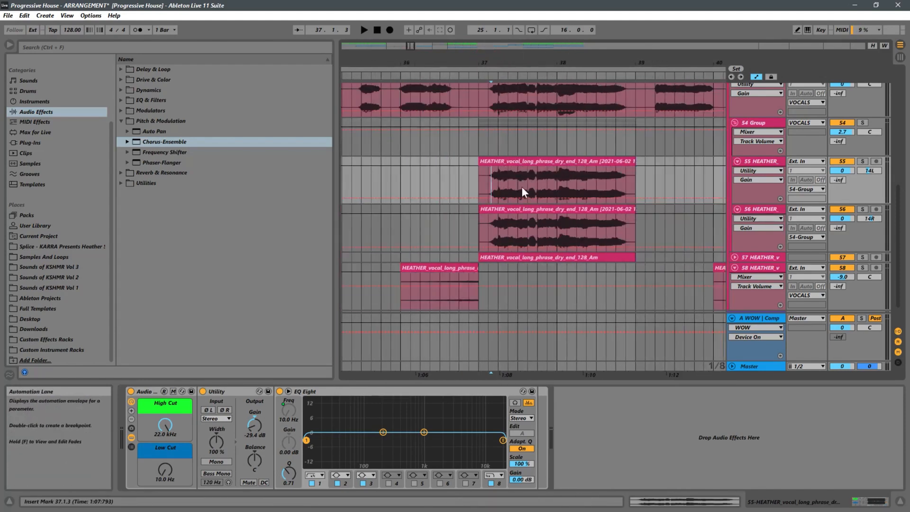
{"action": "scroll", "coordinate": [544, 157], "scroll_direction": "up", "scroll_amount": 2}
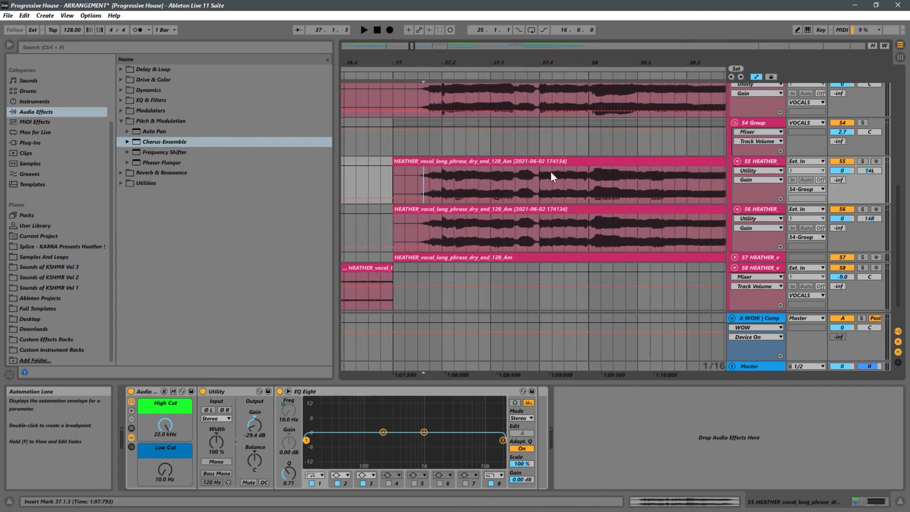
{"action": "scroll", "coordinate": [501, 166], "scroll_direction": "down", "scroll_amount": 6}
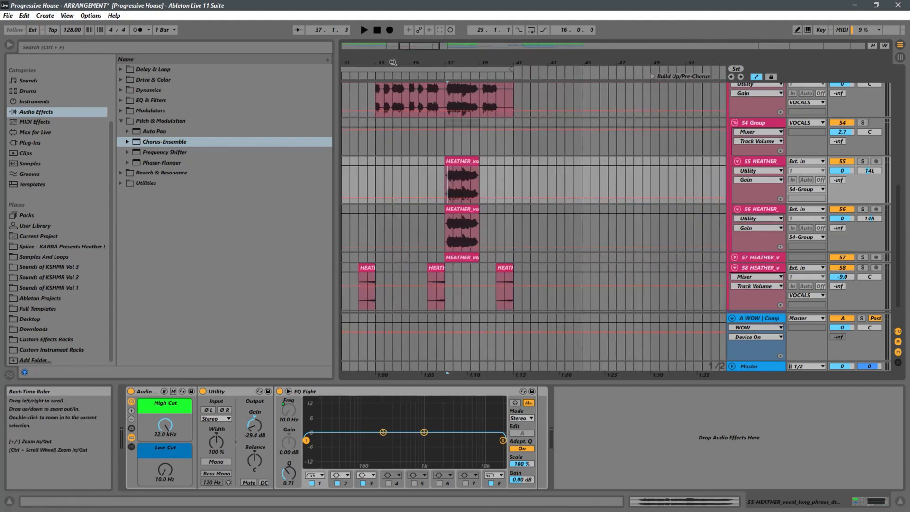
{"action": "left_click_drag", "start_coordinate": [448, 57], "coordinate": [476, 190]}
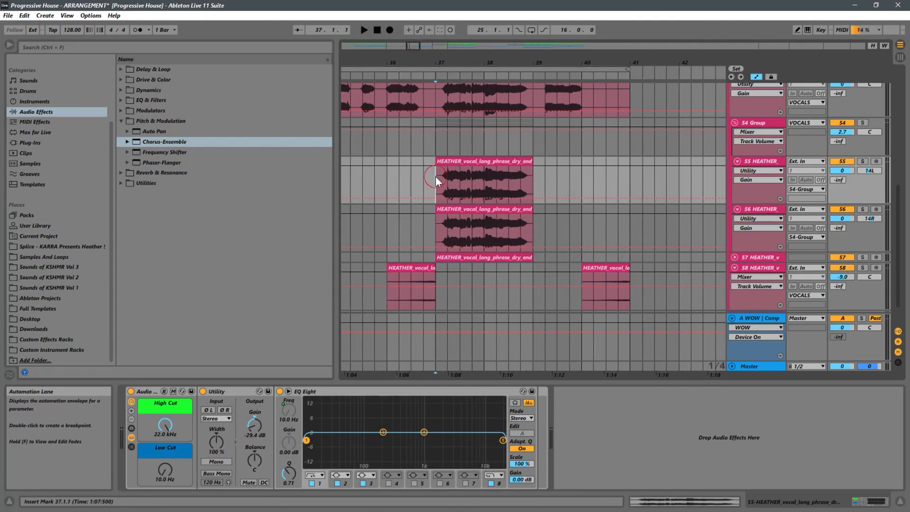
{"action": "left_click", "coordinate": [758, 135]}
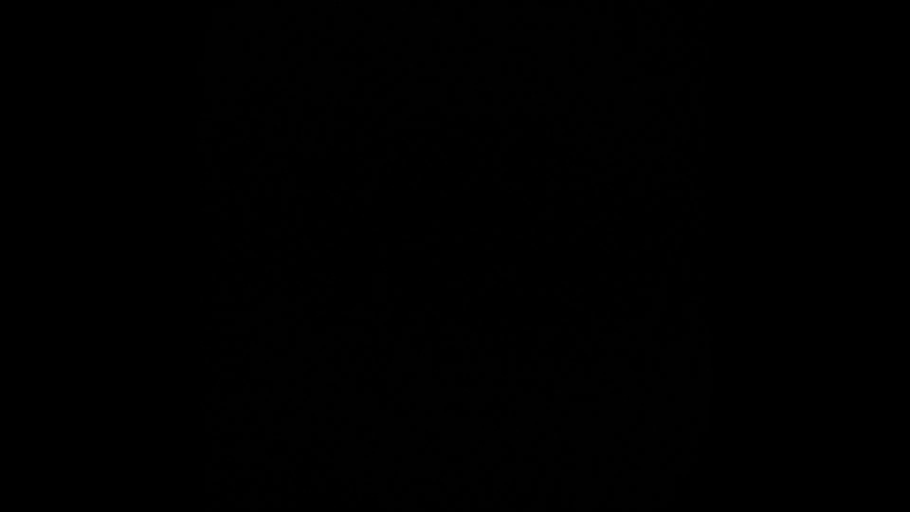